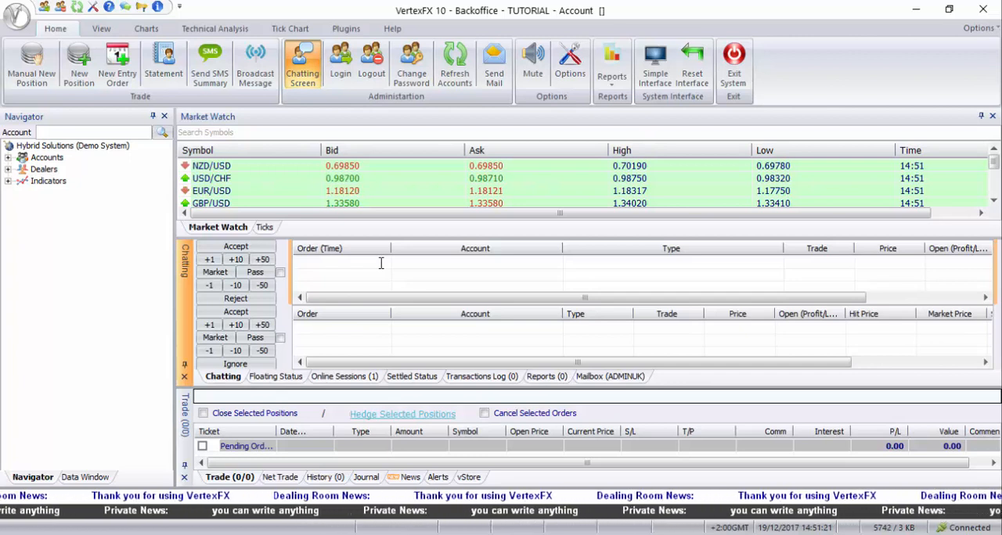
# Open the symbol settings in the program options.
pyautogui.click(570, 64)
pyautogui.click(435, 93)
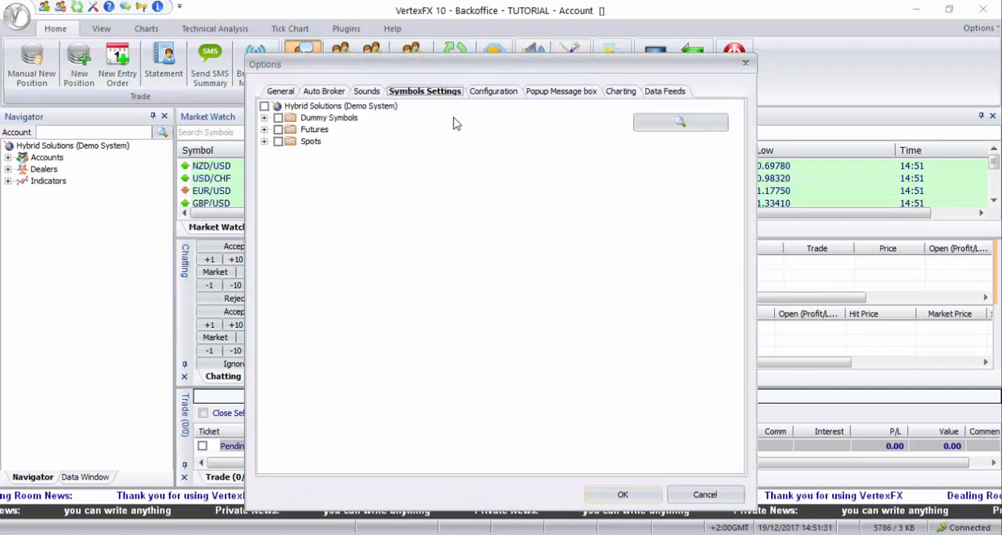
pyautogui.moveTo(407, 71); pyautogui.dragTo(420, 59)
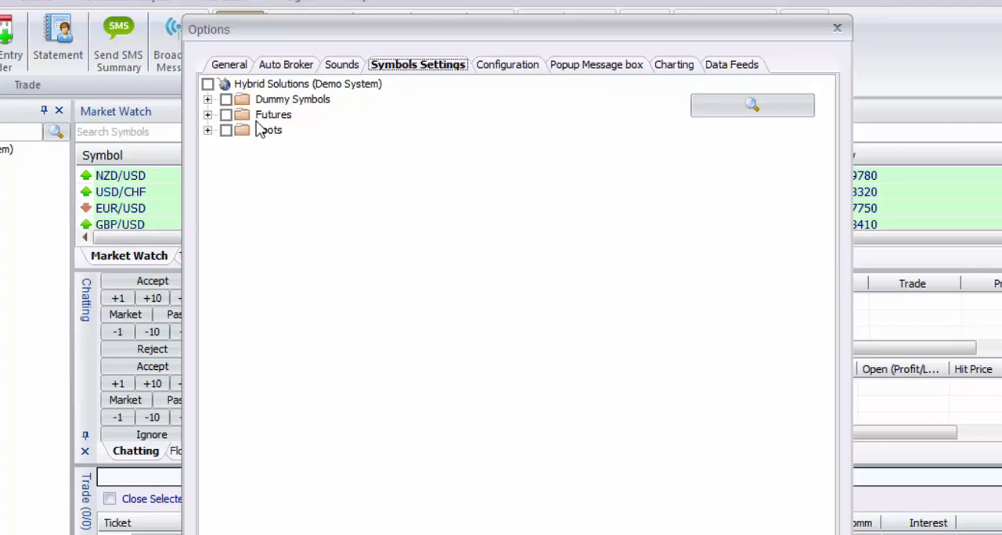
# Open the Euro Vs USD Demo symbol from the Dummy Symbols group, view its source, and show its general settings.
pyautogui.click(207, 99)
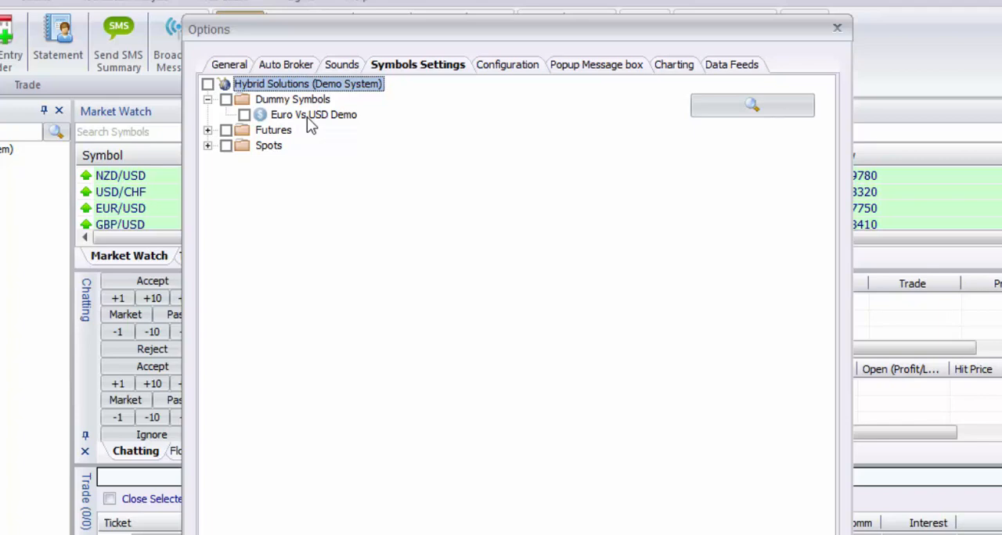
pyautogui.doubleClick(305, 115)
pyautogui.click(404, 89)
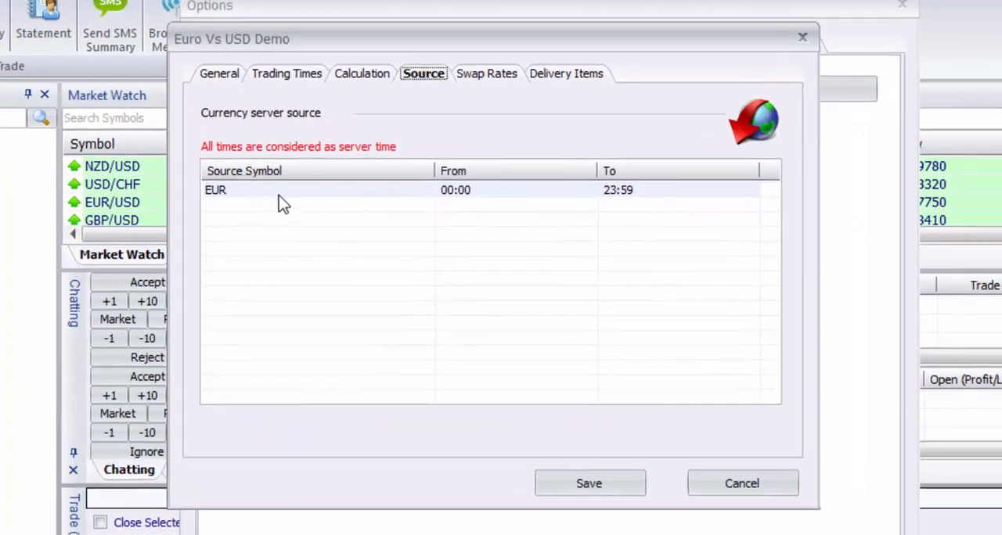
pyautogui.click(219, 74)
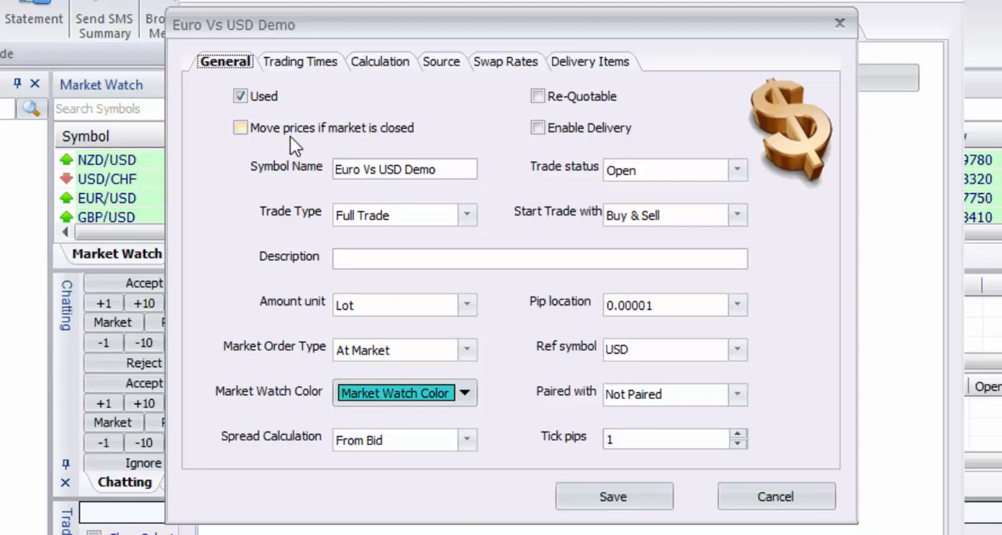
# Toggle the symbol's Re-Quotable option, leaving it disabled.
pyautogui.click(557, 99)
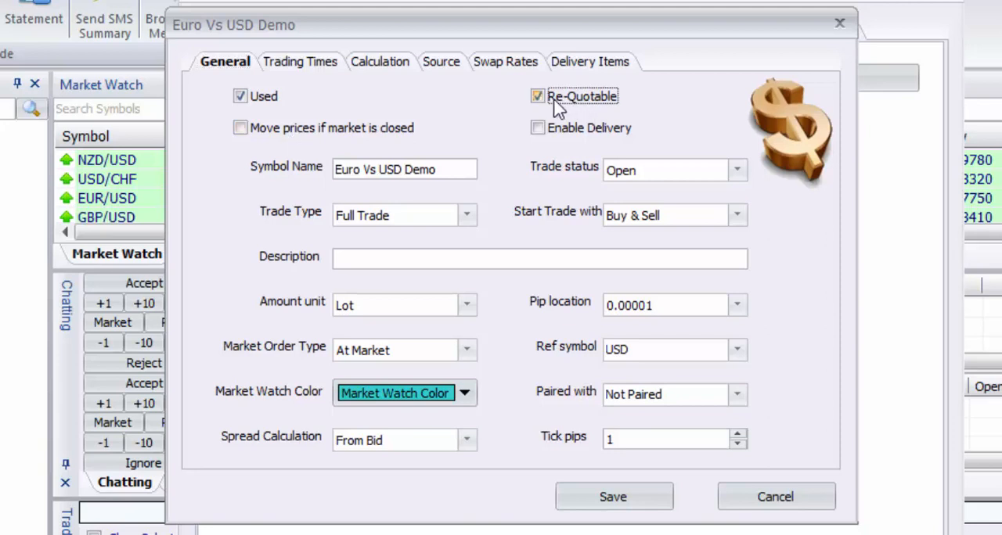
pyautogui.click(552, 99)
pyautogui.click(553, 105)
pyautogui.click(536, 98)
# Examine the trade status choices for the symbol, keeping Open.
pyautogui.click(470, 169)
pyautogui.click(692, 177)
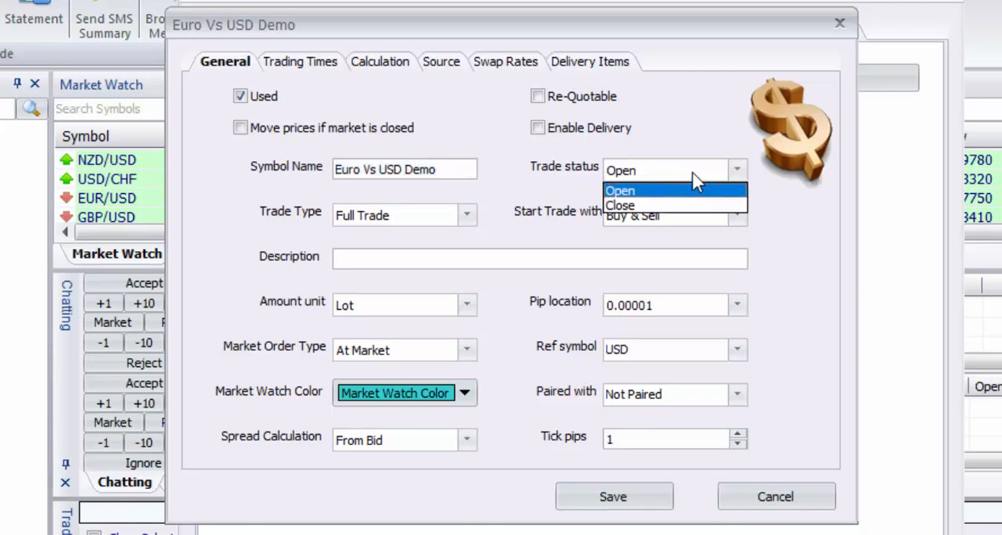
pyautogui.click(681, 170)
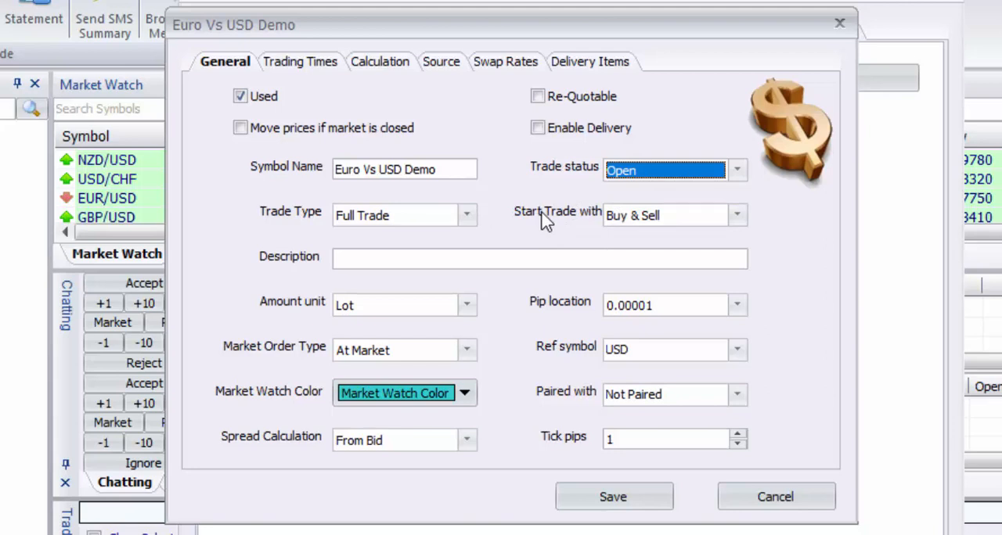
pyautogui.click(623, 175)
pyautogui.click(626, 176)
# Switch the symbol's trade type to Just Close and back to Full Trade.
pyautogui.click(466, 215)
pyautogui.click(451, 217)
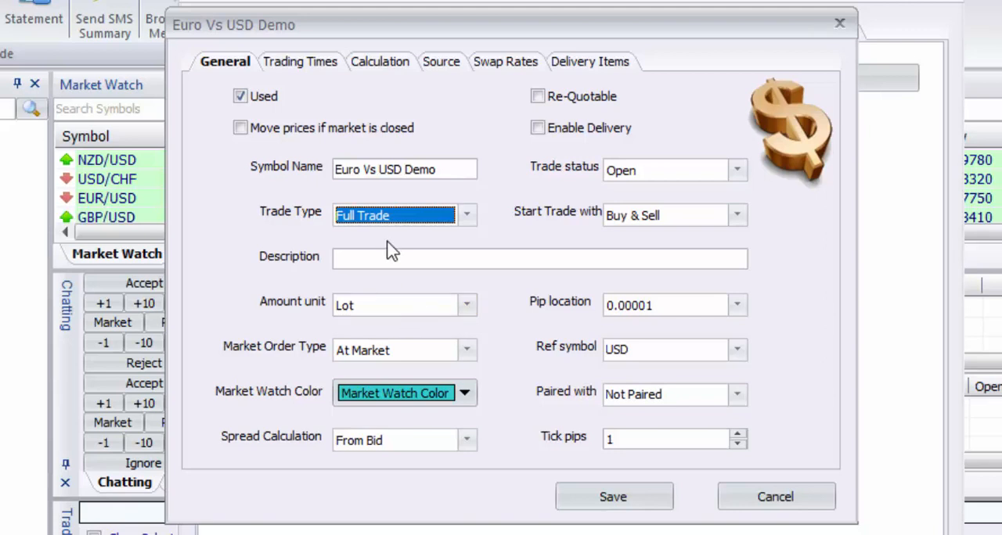
pyautogui.click(368, 218)
pyautogui.click(362, 250)
pyautogui.click(369, 220)
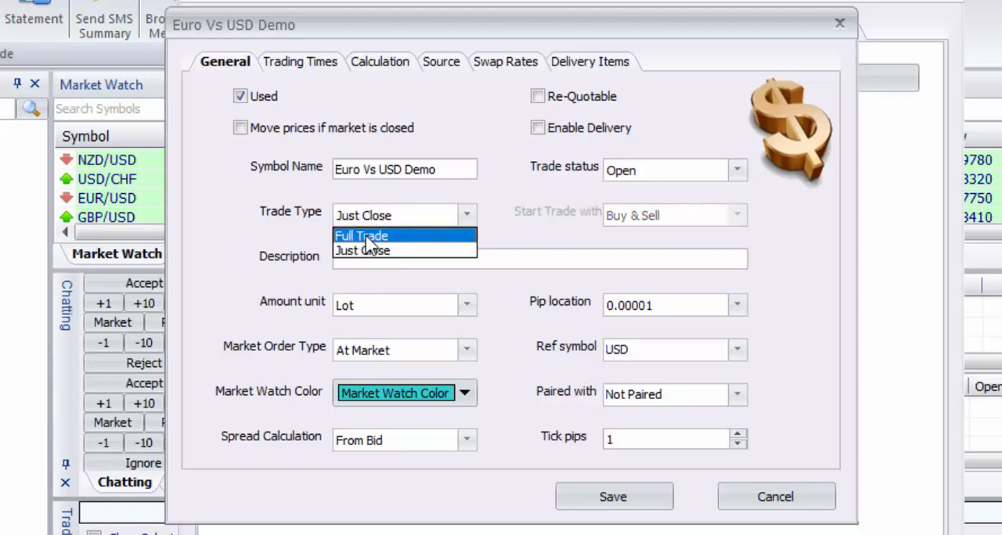
pyautogui.click(367, 232)
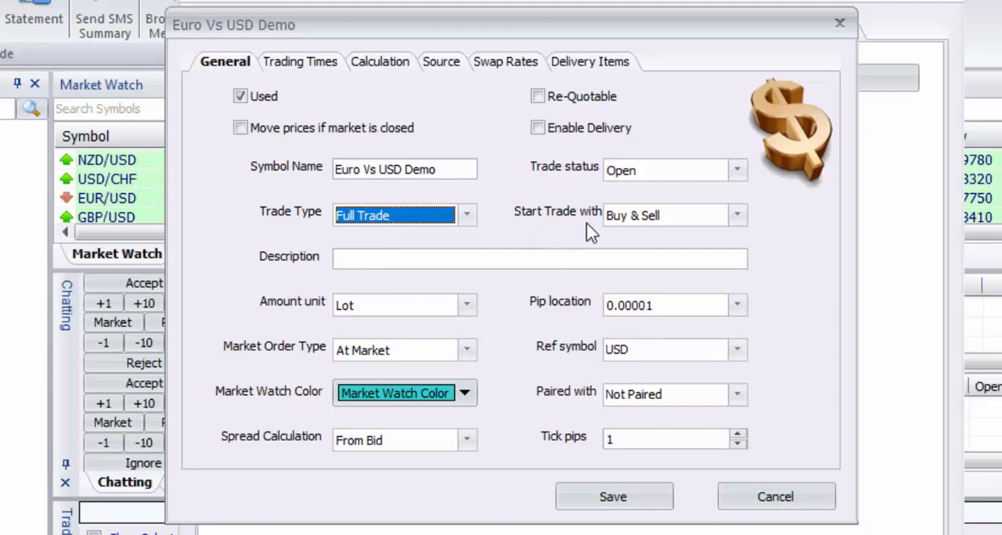
# Examine the choices for which trades the symbol can start with, keeping Buy & Sell.
pyautogui.click(645, 222)
pyautogui.click(647, 234)
pyautogui.click(642, 222)
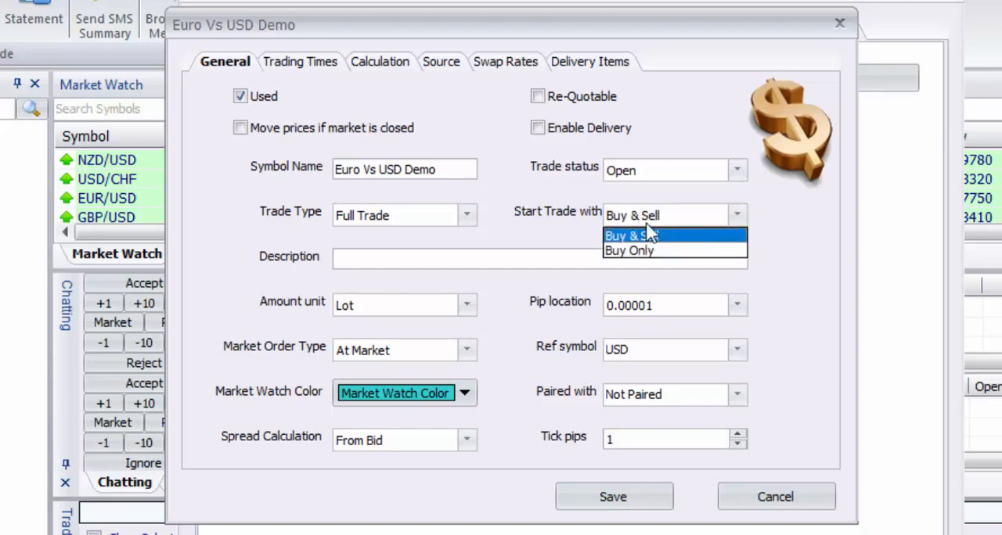
pyautogui.click(644, 236)
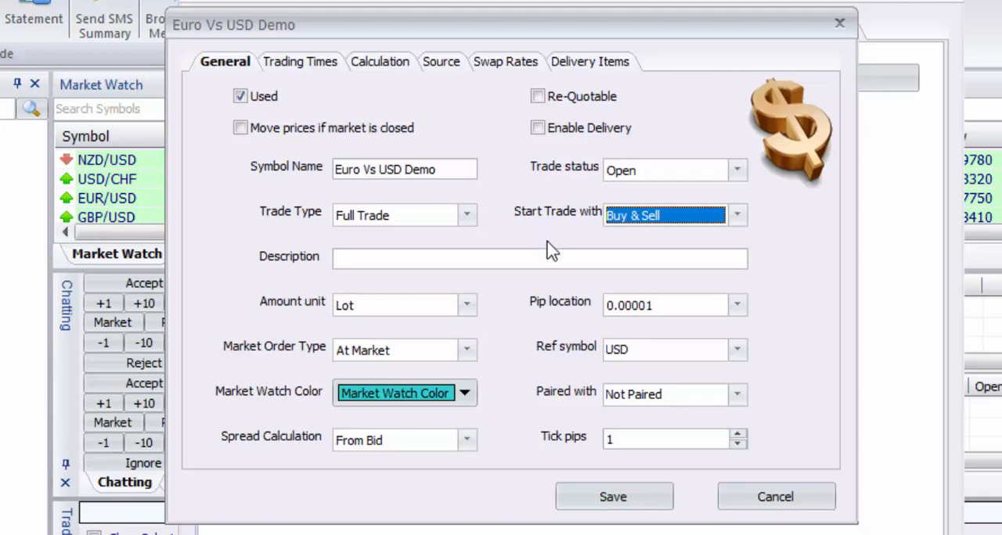
pyautogui.click(638, 221)
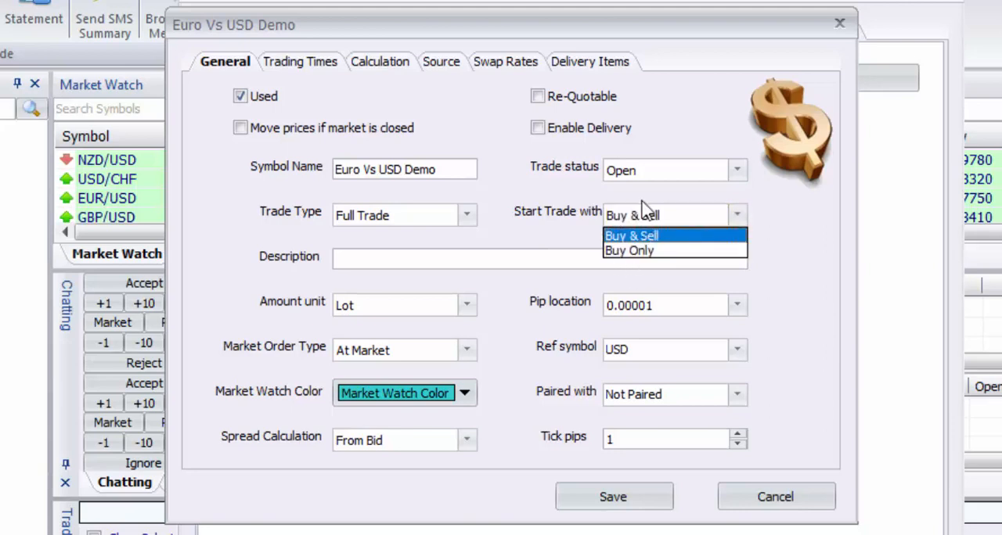
pyautogui.click(634, 236)
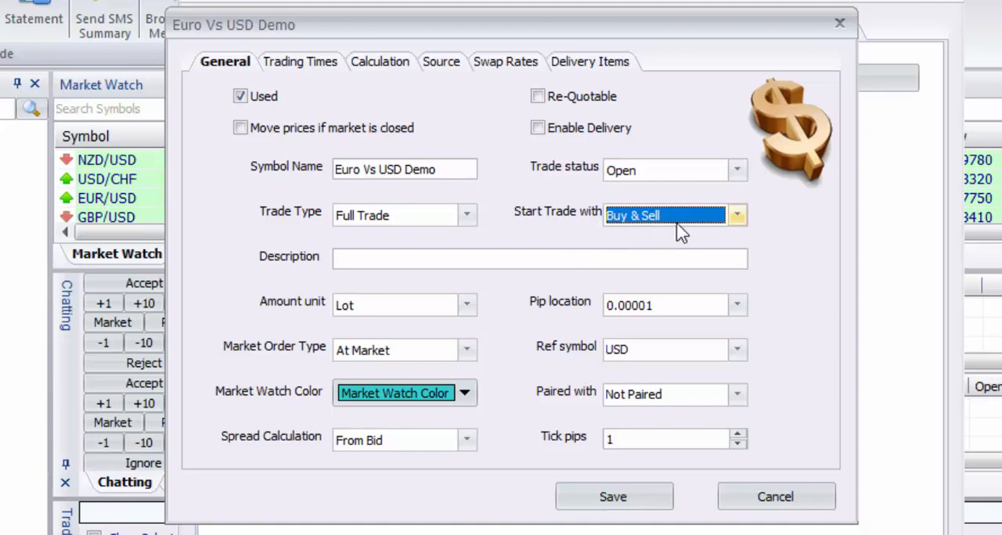
# Rename the symbol as EUR/USD.
pyautogui.click(360, 257)
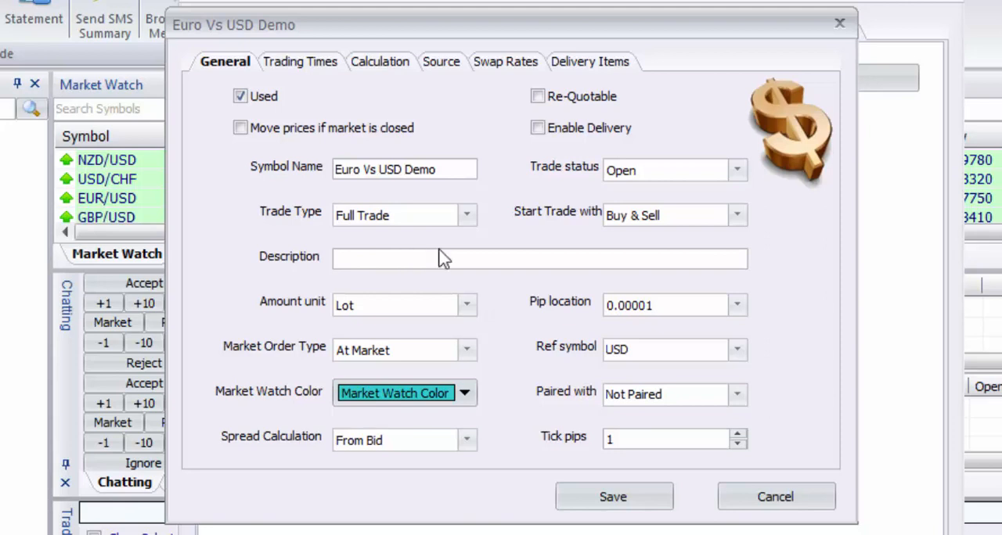
pyautogui.click(338, 168)
pyautogui.moveTo(443, 166); pyautogui.dragTo(273, 163)
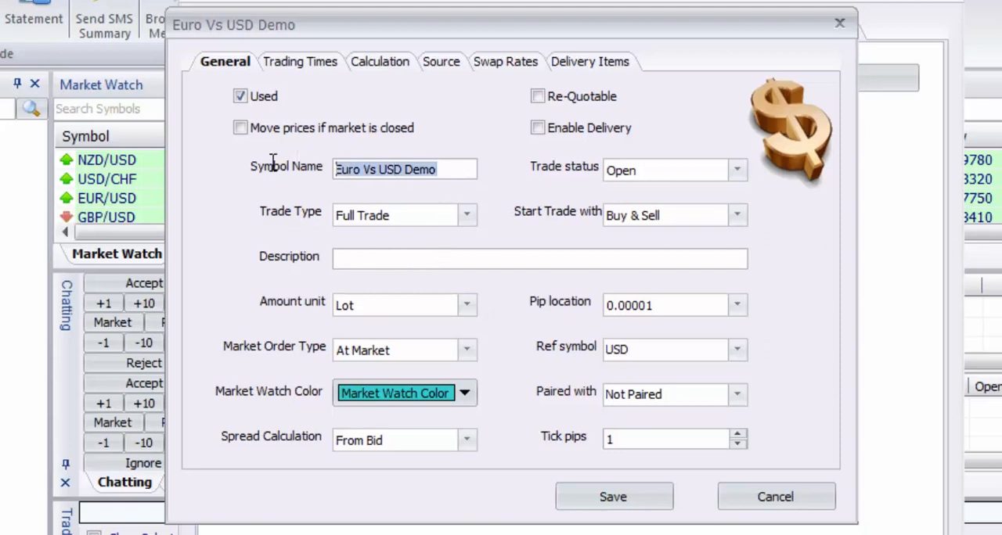
pyautogui.write('E')
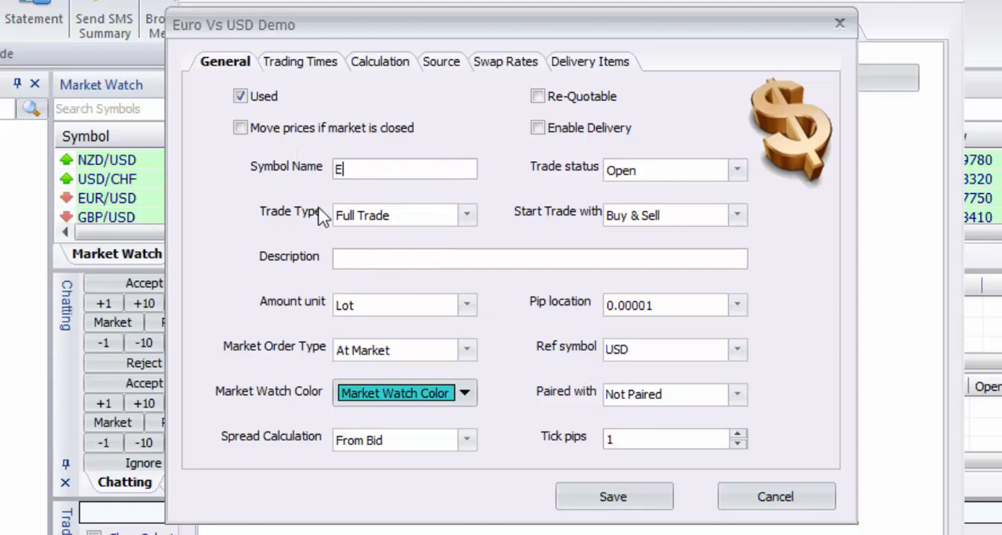
pyautogui.write('UR/USD')
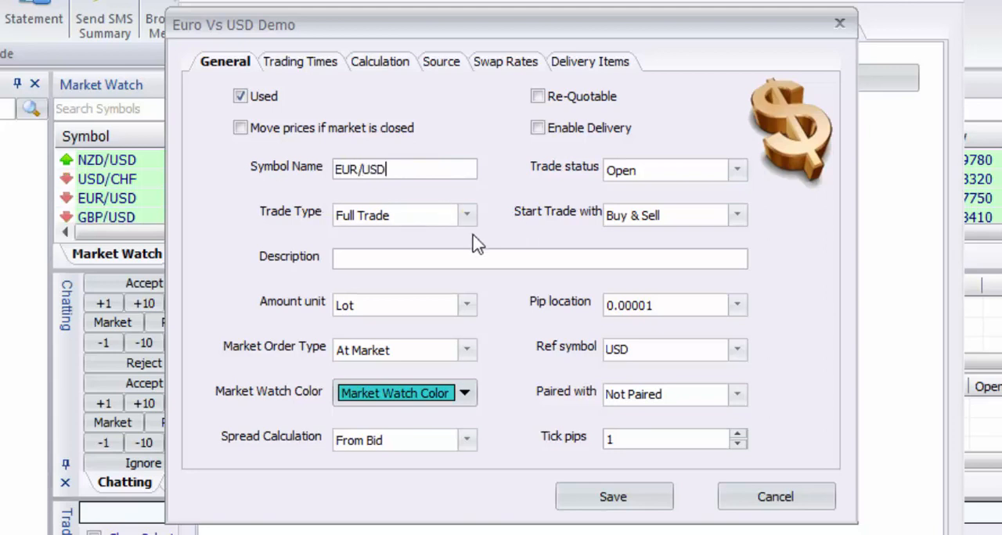
# Enter "Euro vs usd" as the symbol's description.
pyautogui.click(407, 252)
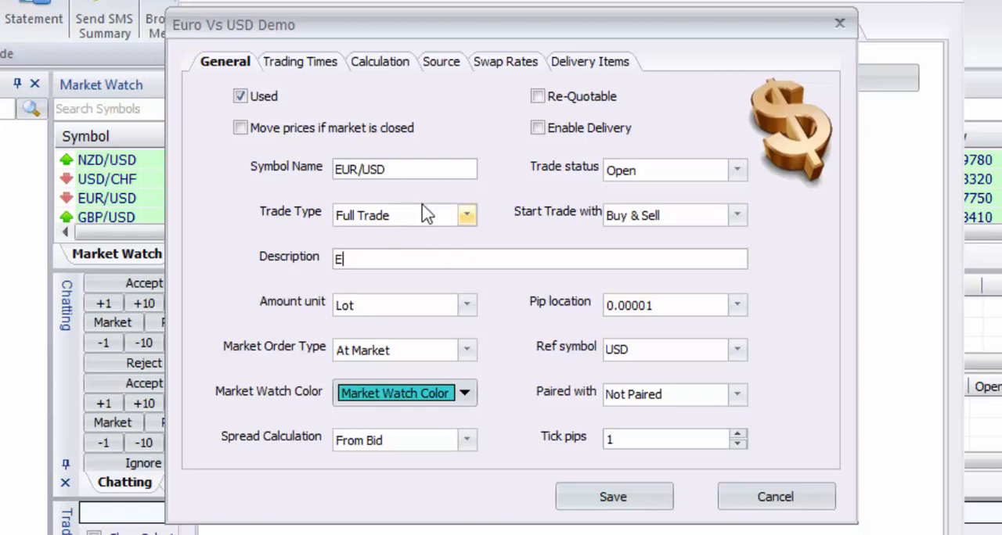
pyautogui.write('Euro vs usd')
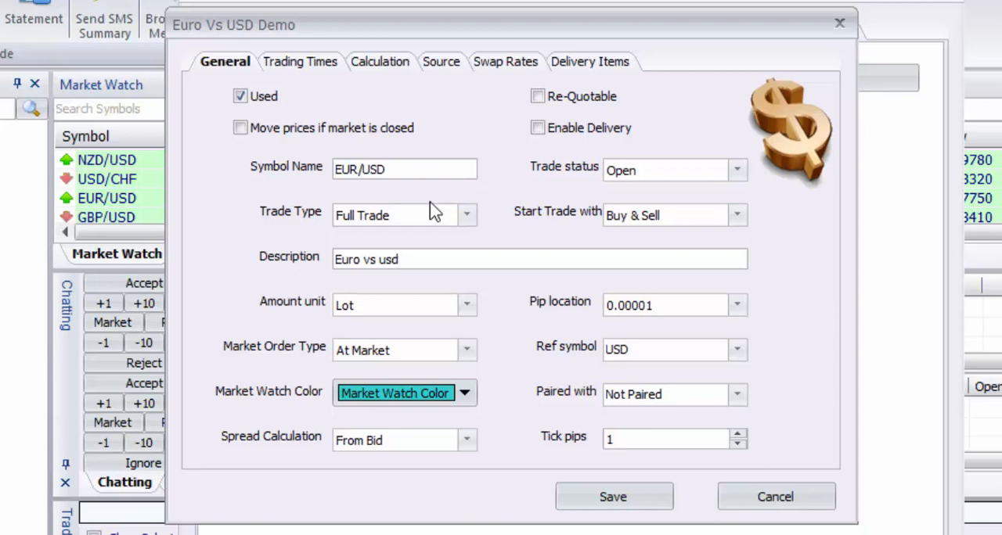
# Examine the available amount units for the symbol, keeping Lot.
pyautogui.click(467, 305)
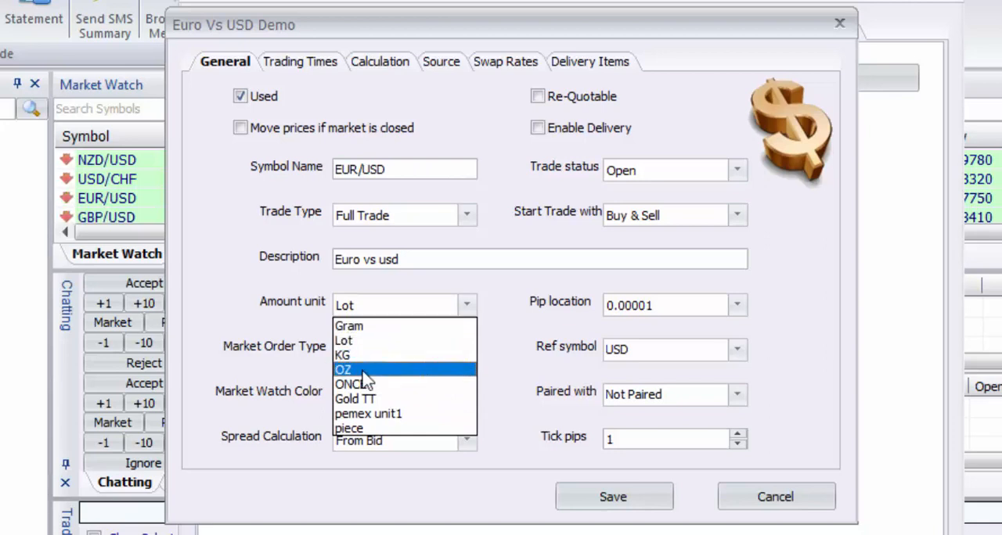
pyautogui.click(253, 303)
pyautogui.click(382, 313)
pyautogui.click(381, 313)
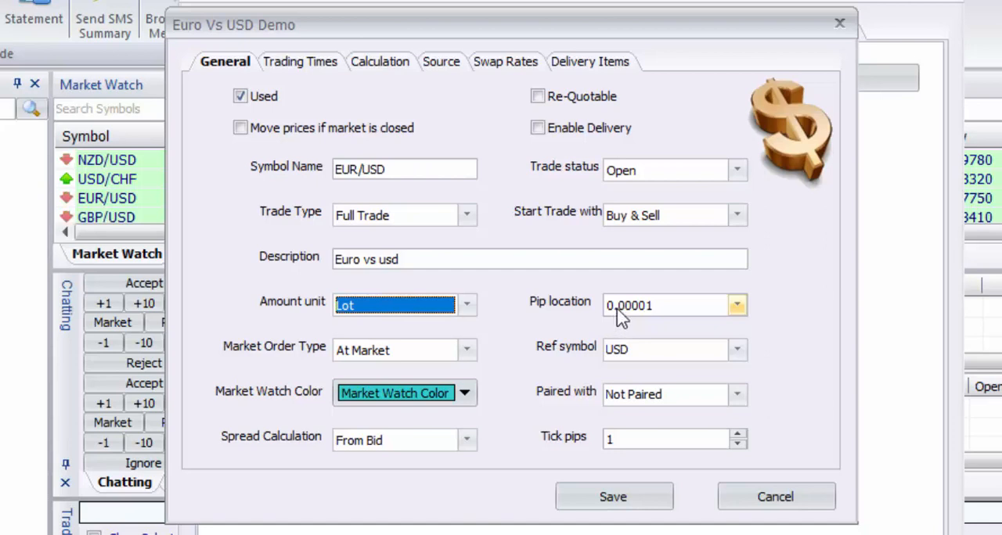
# Examine the pip location choices for the symbol, keeping 0.00001.
pyautogui.click(700, 312)
pyautogui.click(701, 311)
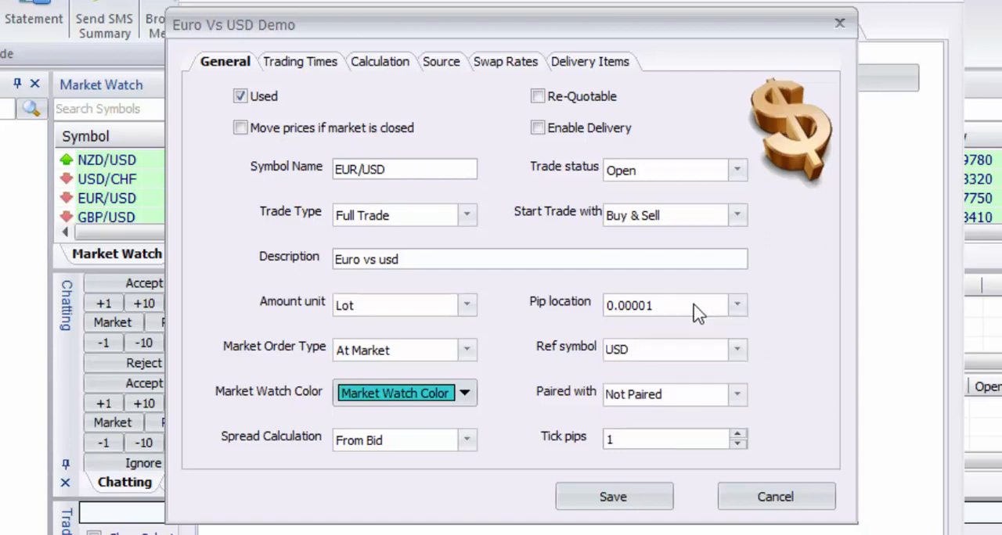
pyautogui.click(697, 313)
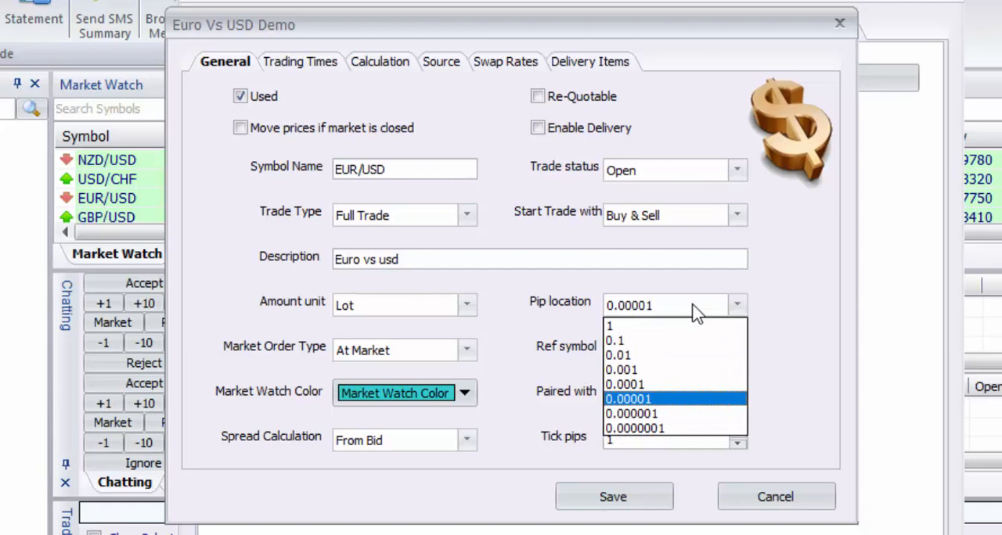
pyautogui.click(697, 312)
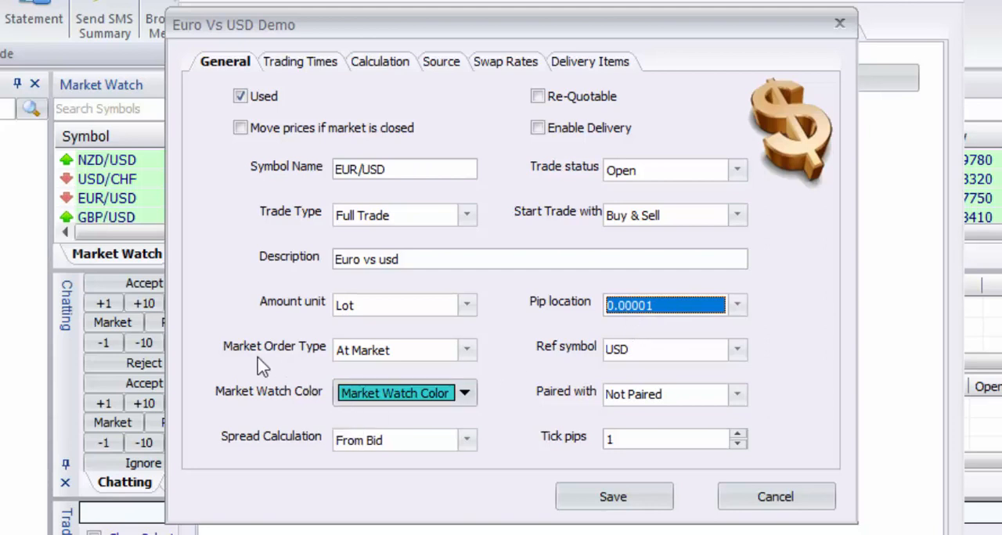
# Examine the market order type choices, keeping At Market.
pyautogui.click(372, 356)
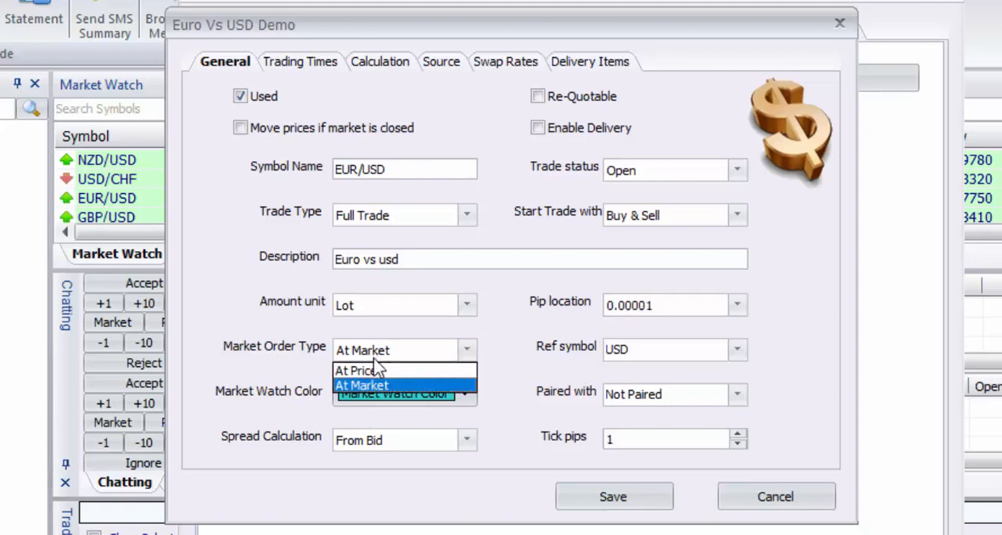
pyautogui.click(374, 358)
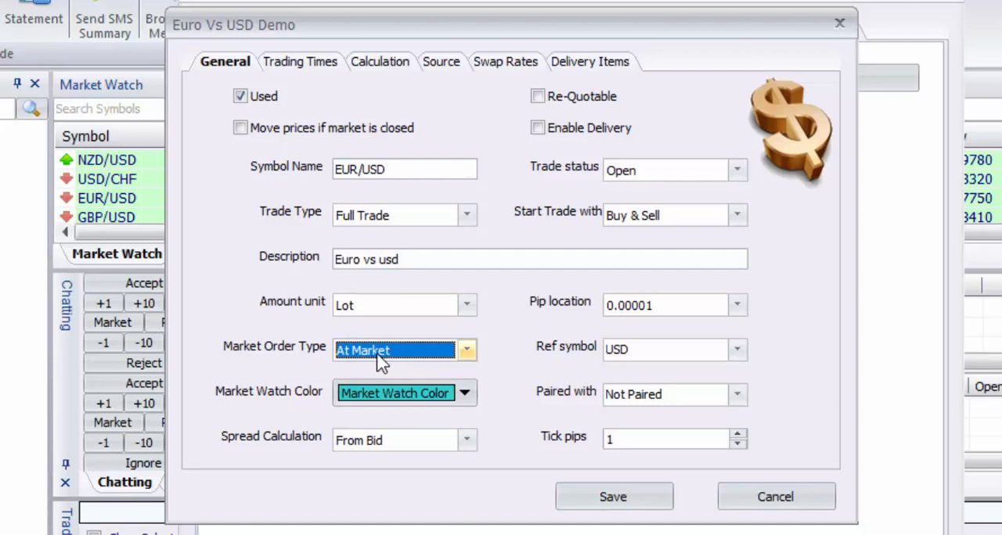
pyautogui.click(380, 360)
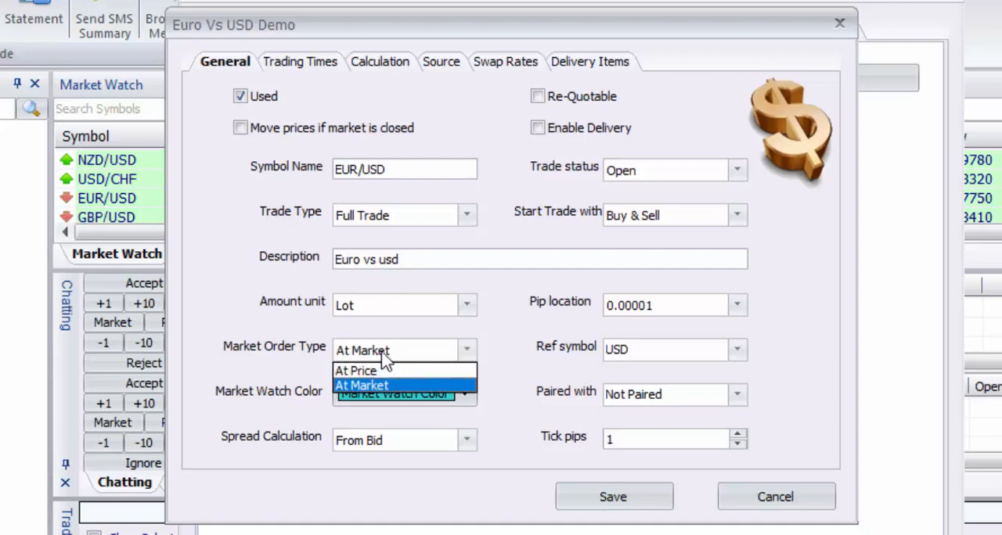
pyautogui.click(384, 360)
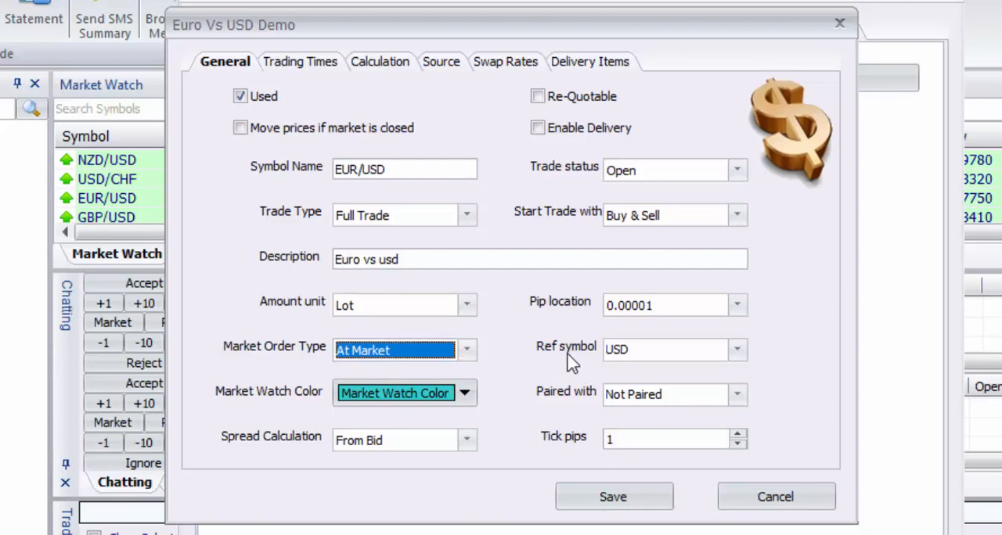
# Examine the reference symbol choices, keeping USD.
pyautogui.click(701, 357)
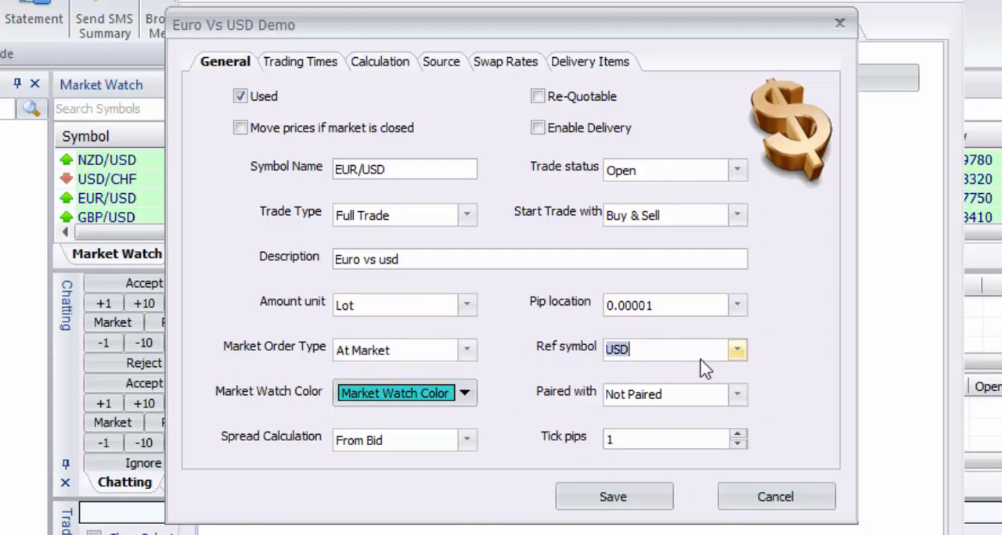
pyautogui.click(736, 353)
pyautogui.click(735, 353)
pyautogui.click(659, 351)
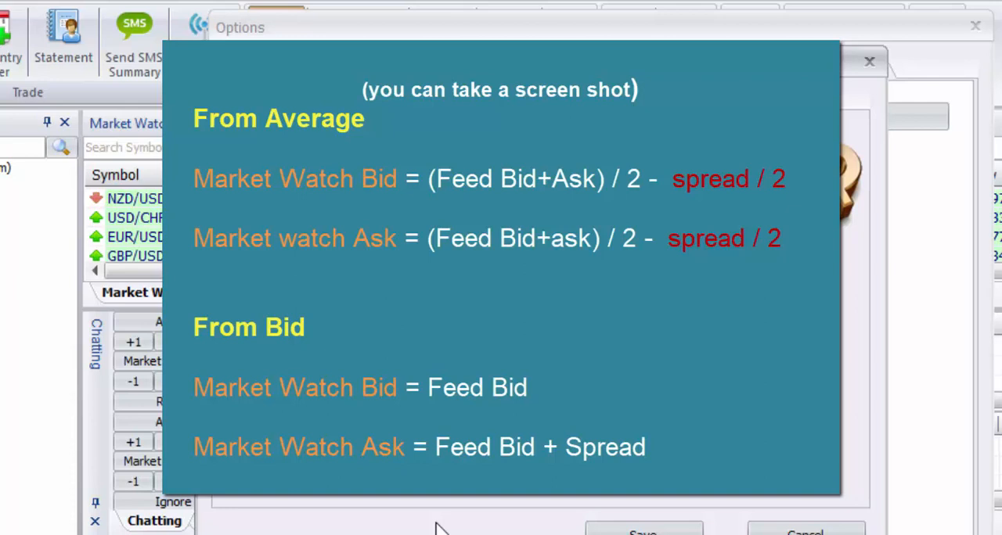
# Examine the spread calculation choices, keeping From Bid, and select the tick pips value.
pyautogui.click(427, 485)
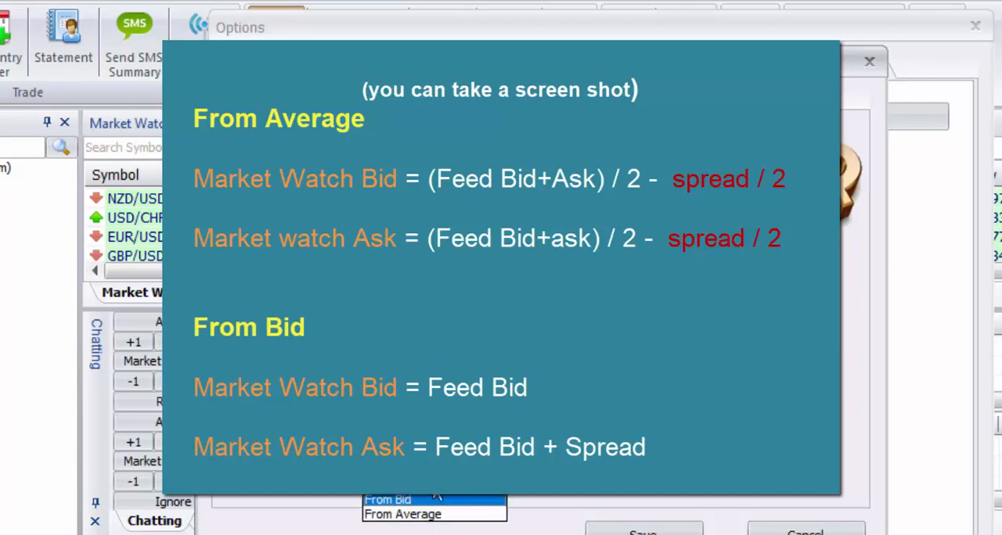
pyautogui.click(435, 499)
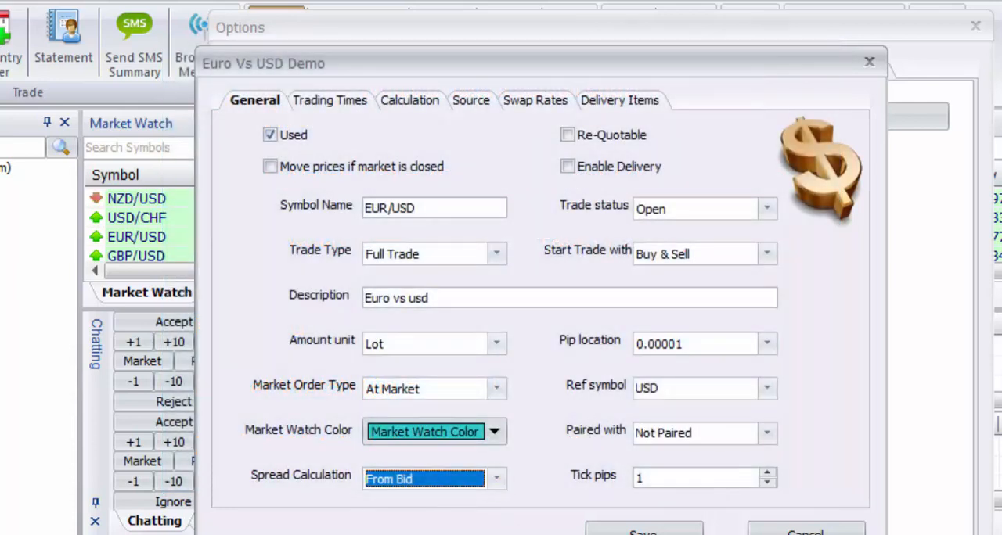
pyautogui.click(652, 478)
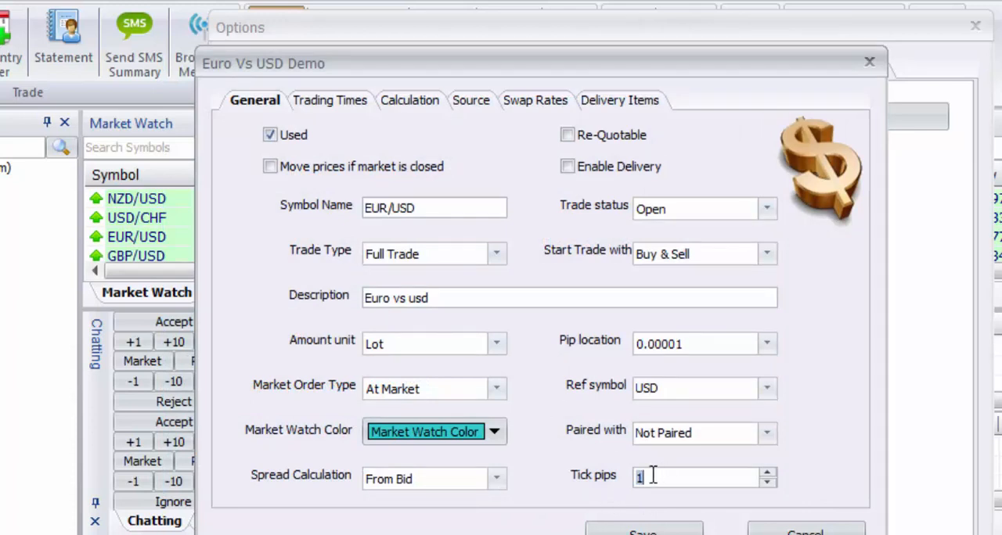
# Set the symbol's tick pips to 5.
pyautogui.click(767, 473)
pyautogui.click(767, 474)
pyautogui.click(767, 473)
pyautogui.click(767, 474)
pyautogui.moveTo(666, 477); pyautogui.dragTo(637, 476)
pyautogui.click(649, 474)
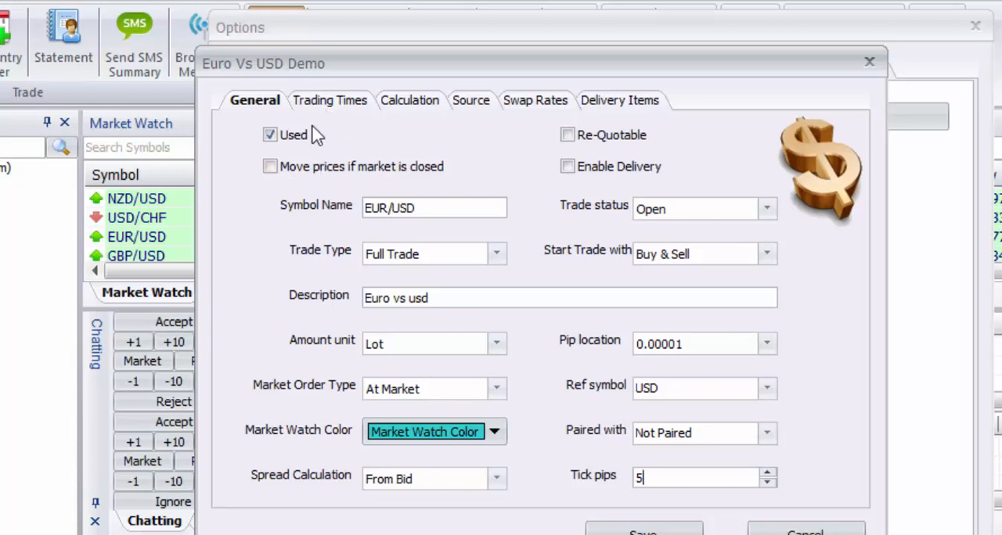
# Enable the expiry date and all three daily closing periods in the symbol's trading times.
pyautogui.click(331, 104)
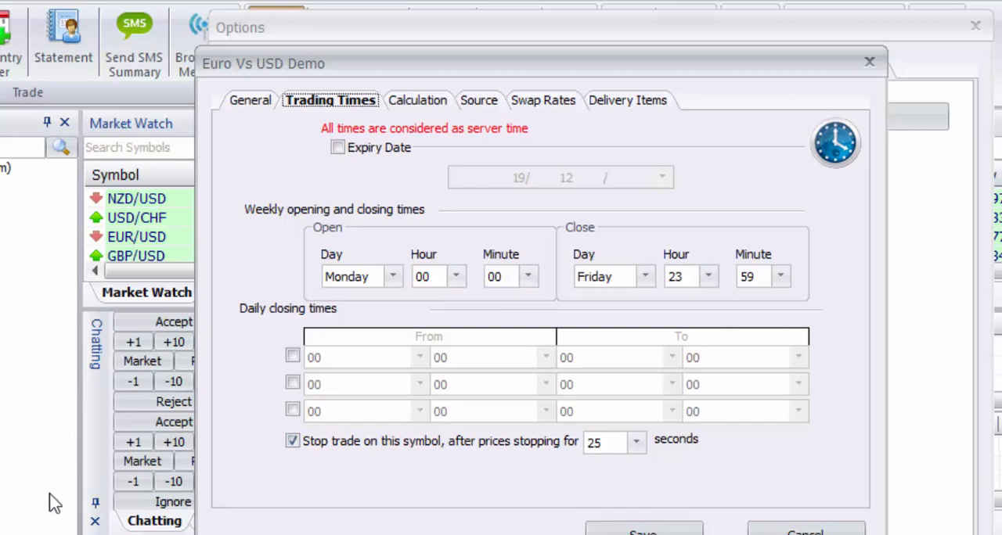
pyautogui.click(337, 148)
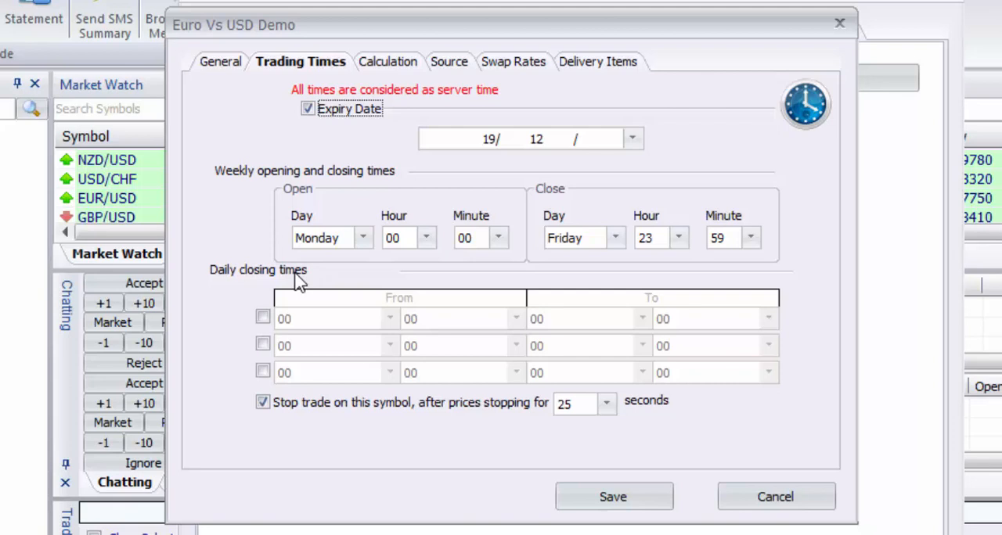
pyautogui.click(263, 318)
pyautogui.click(263, 345)
pyautogui.click(263, 373)
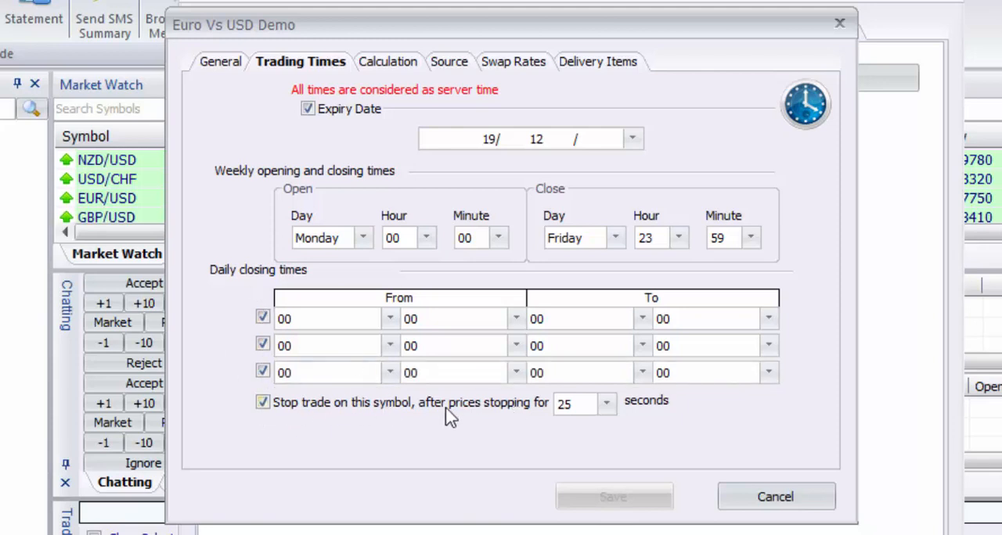
# Set the first daily closing period to run from hour 07 to hour 04.
pyautogui.click(390, 318)
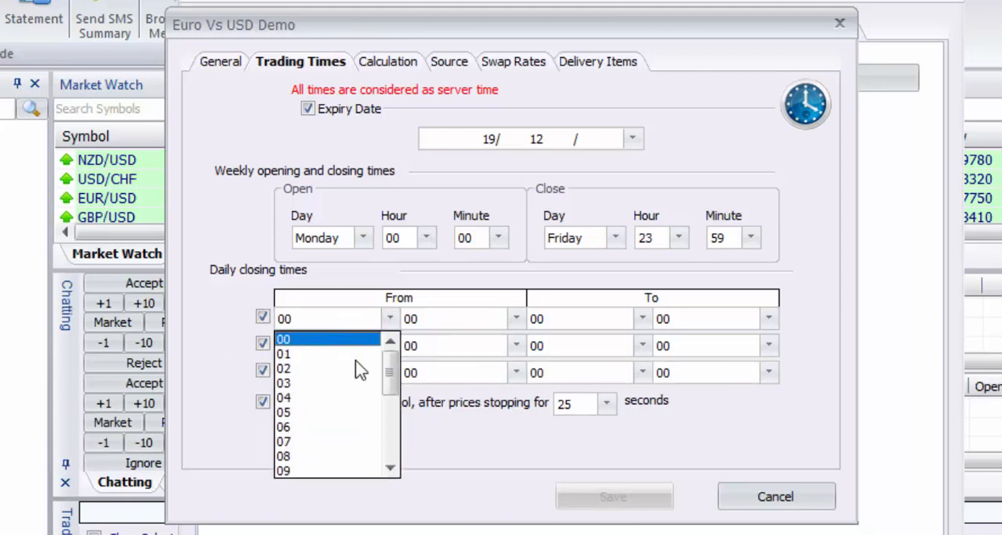
pyautogui.click(340, 443)
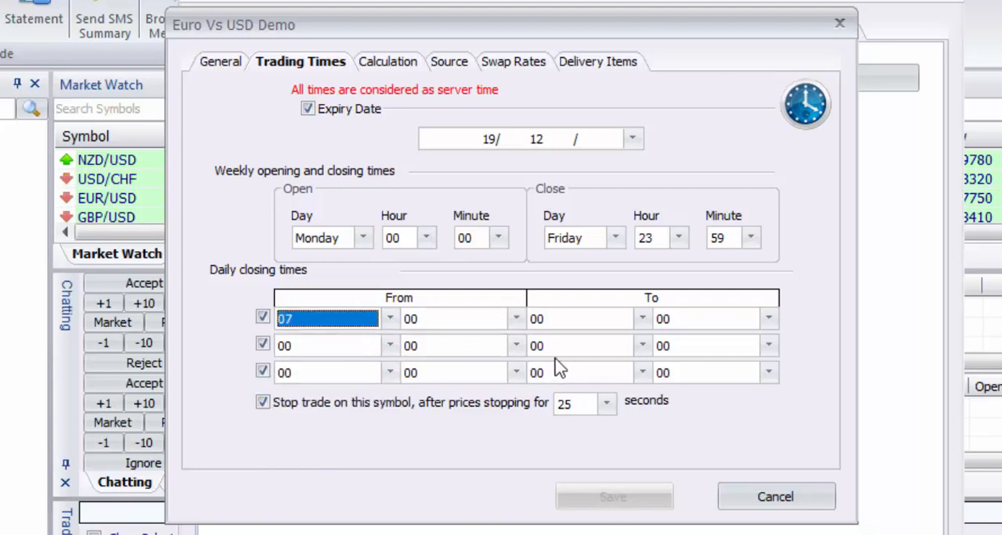
pyautogui.click(641, 319)
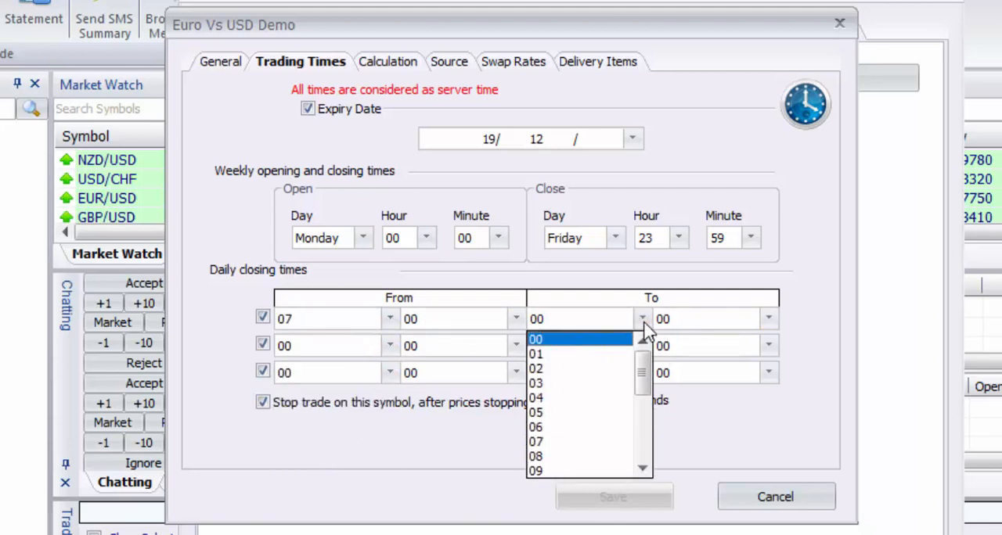
pyautogui.click(599, 395)
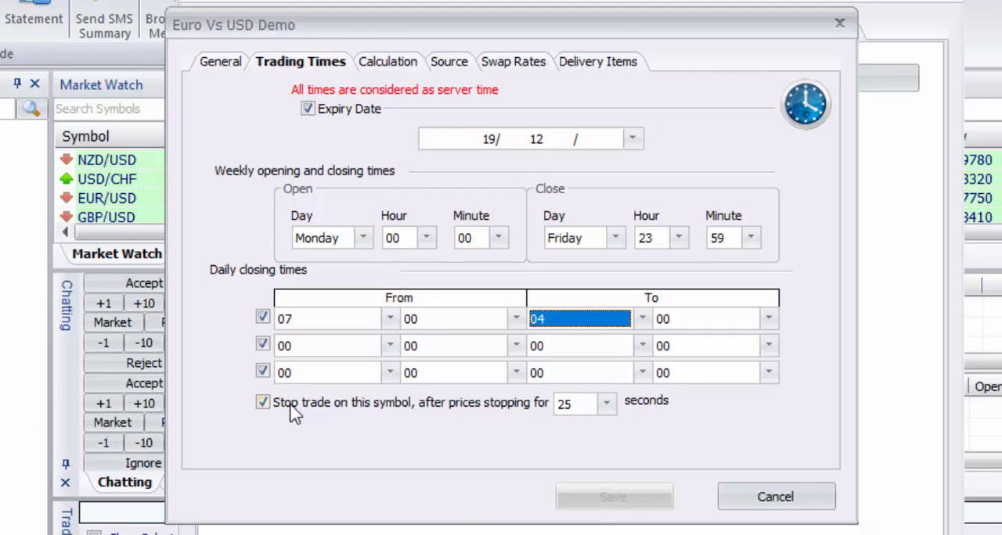
# Set trading on this symbol to stop after prices have been stopped for 60 seconds.
pyautogui.click(606, 402)
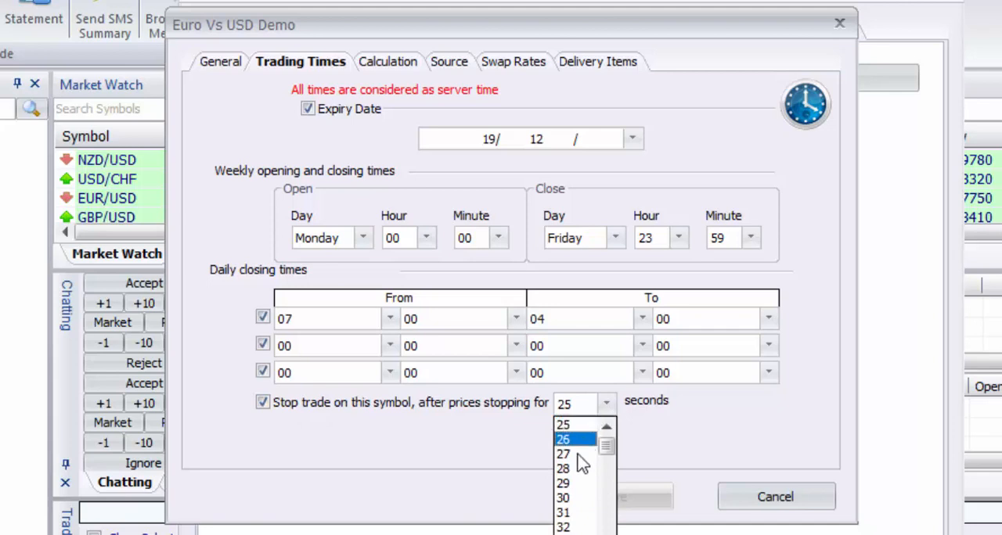
pyautogui.click(460, 487)
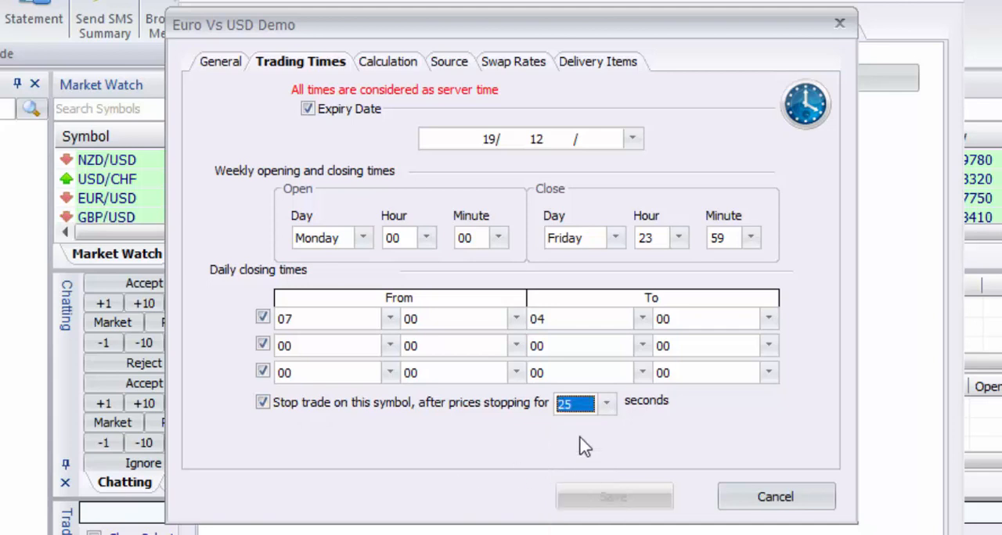
pyautogui.click(607, 404)
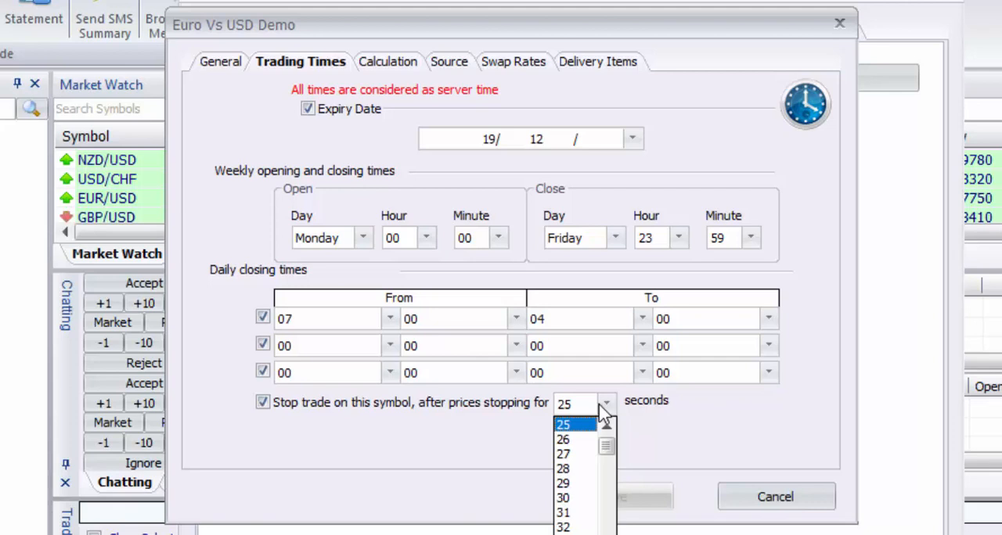
pyautogui.scroll(4, 584, 531)
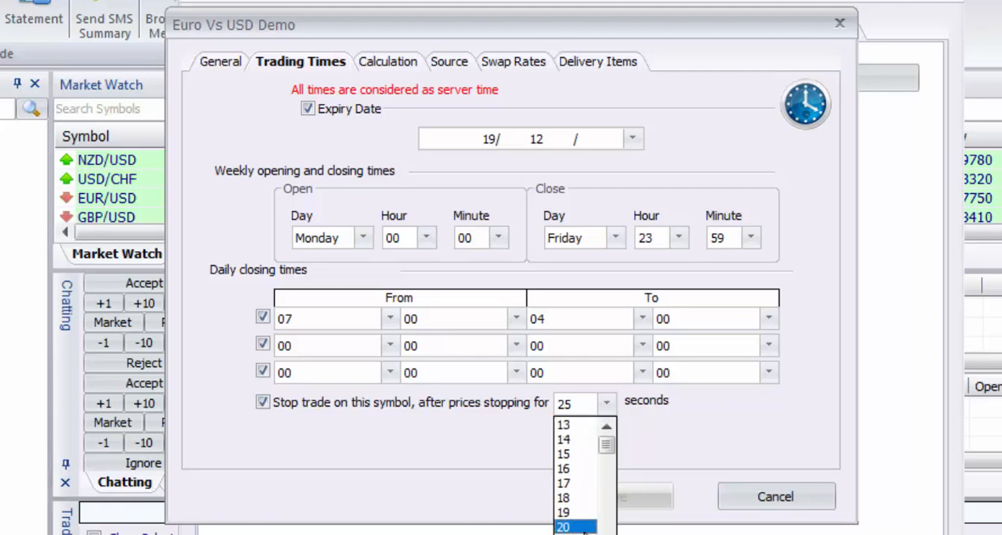
pyautogui.click(579, 527)
pyautogui.click(606, 403)
pyautogui.scroll(3, 595, 500)
pyautogui.moveTo(616, 441); pyautogui.dragTo(609, 461)
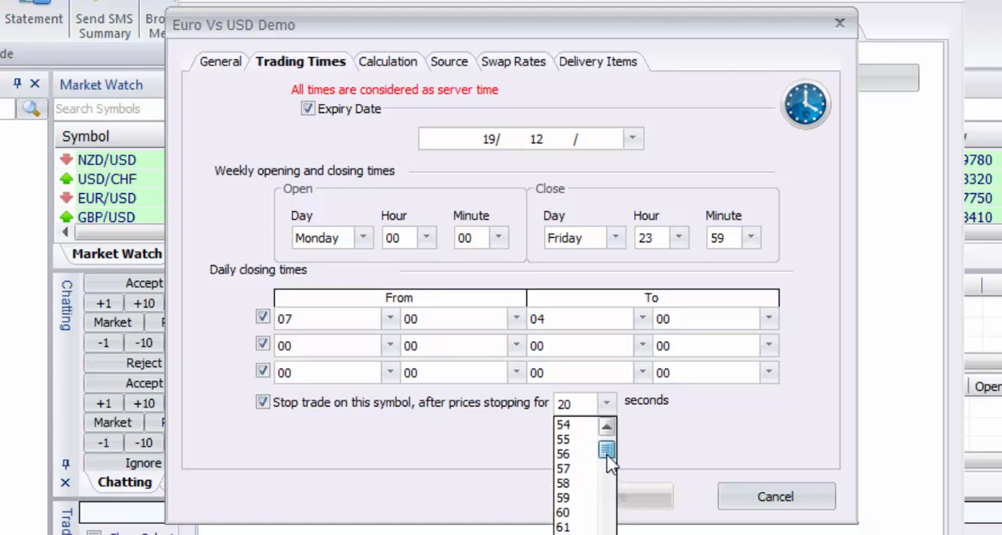
pyautogui.click(575, 513)
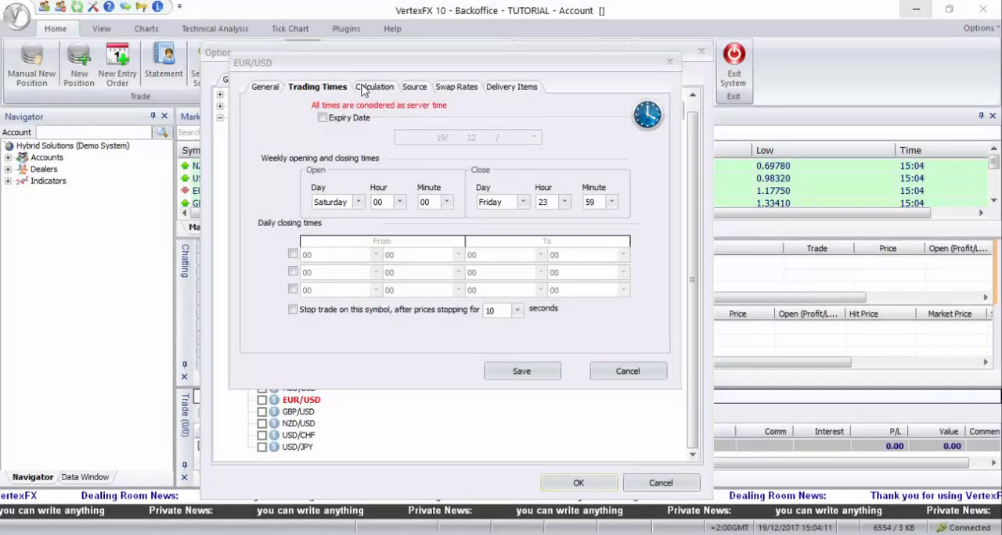
# Open the calculation settings and examine the ref symbol calculation choices, keeping Division.
pyautogui.click(373, 87)
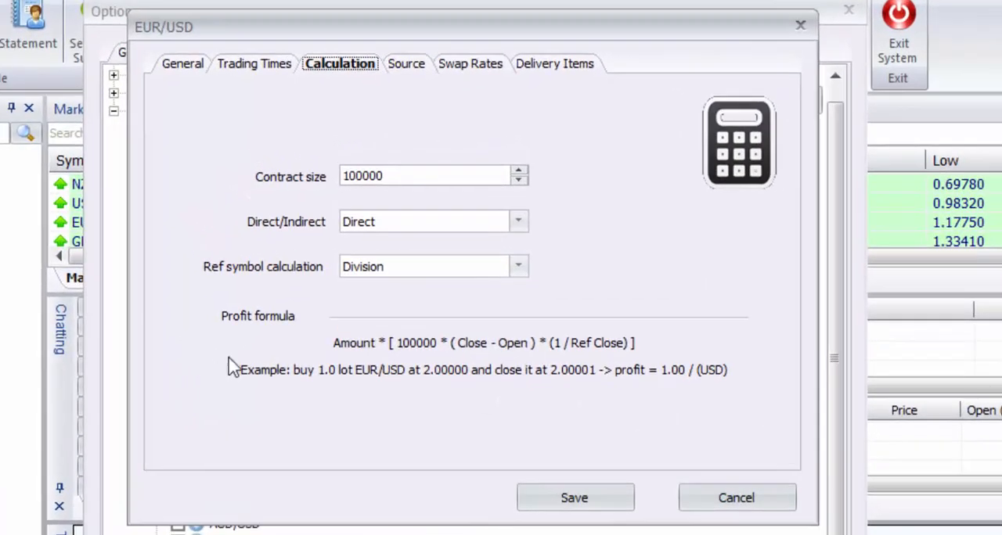
pyautogui.doubleClick(423, 173)
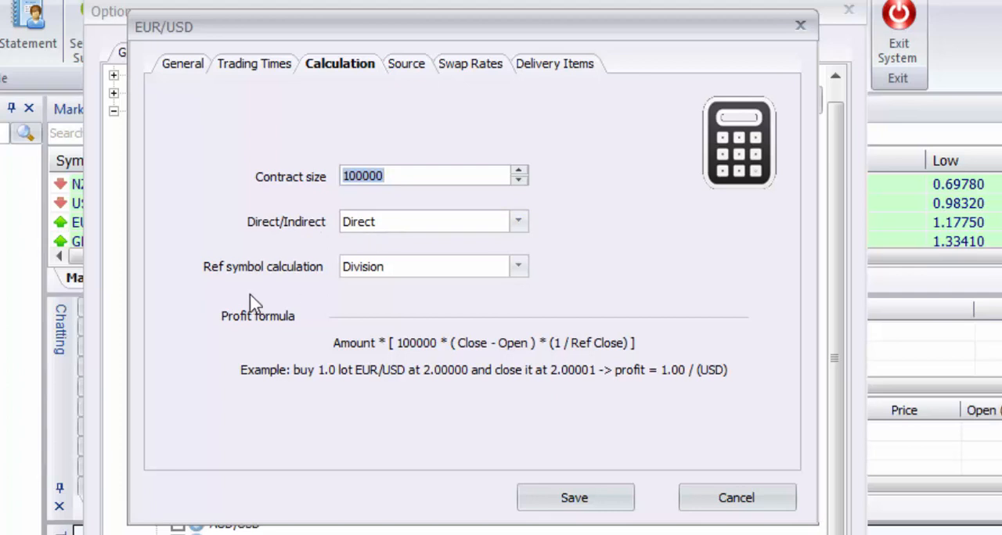
pyautogui.click(402, 268)
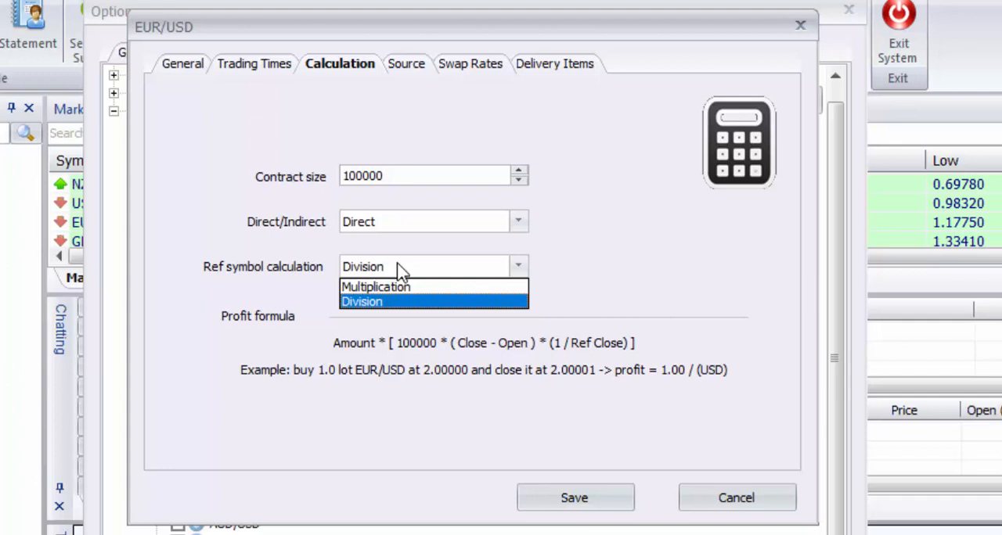
pyautogui.click(459, 477)
# Try a contract size of 10000 in the profit formula and restore it to 100000.
pyautogui.click(401, 177)
pyautogui.click(412, 173)
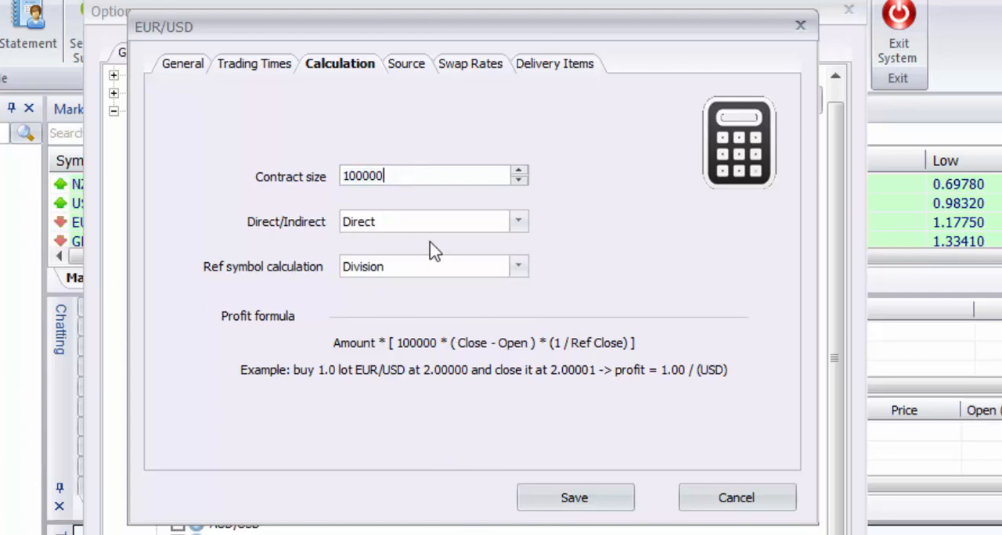
pyautogui.press('BackSpace')
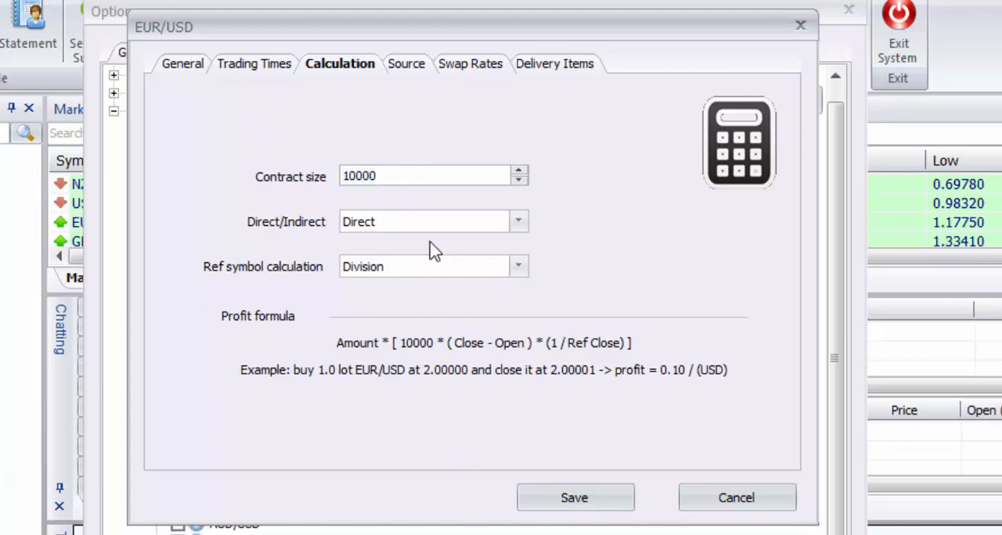
pyautogui.write('0')
# Try the Indirect option in the profit calculation and return it to Direct.
pyautogui.click(516, 223)
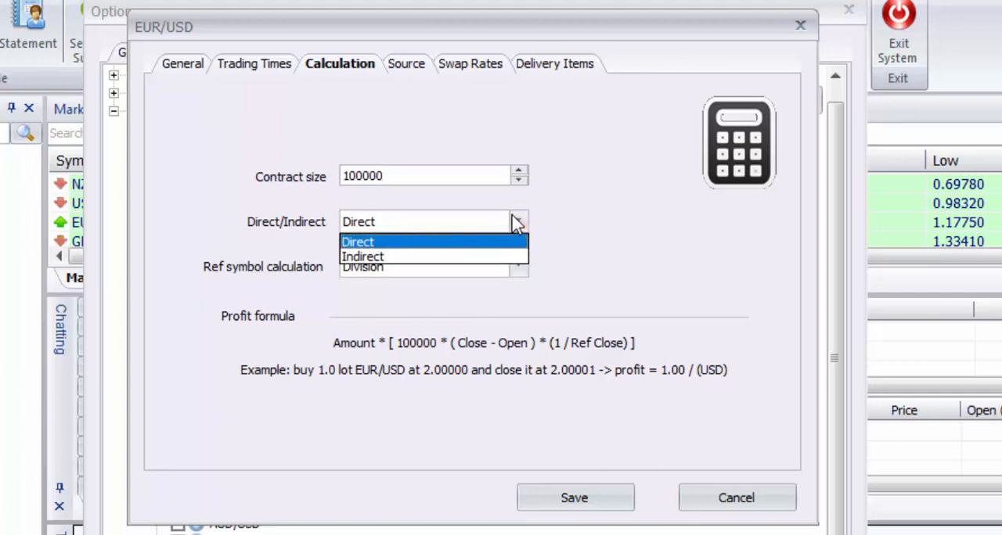
pyautogui.click(362, 257)
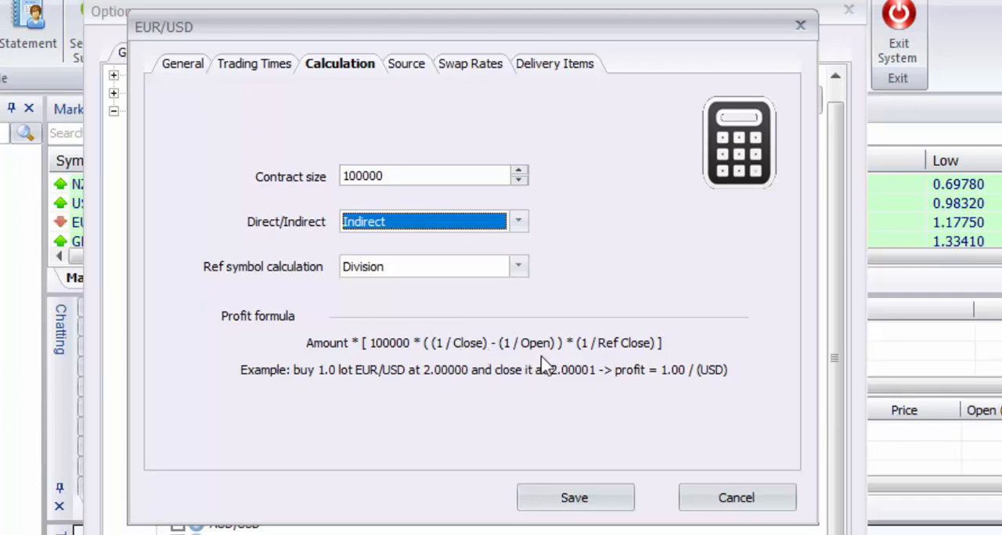
pyautogui.click(519, 223)
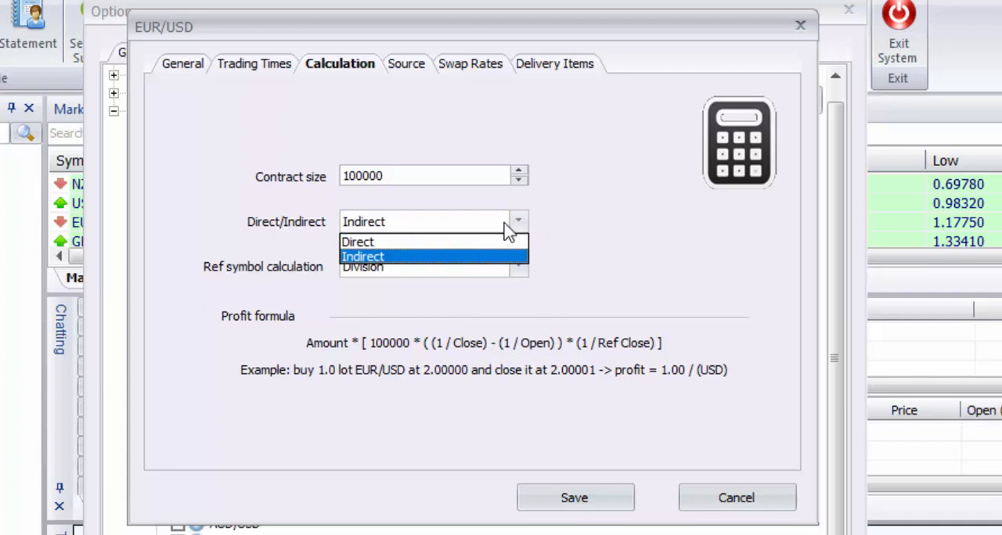
pyautogui.click(454, 240)
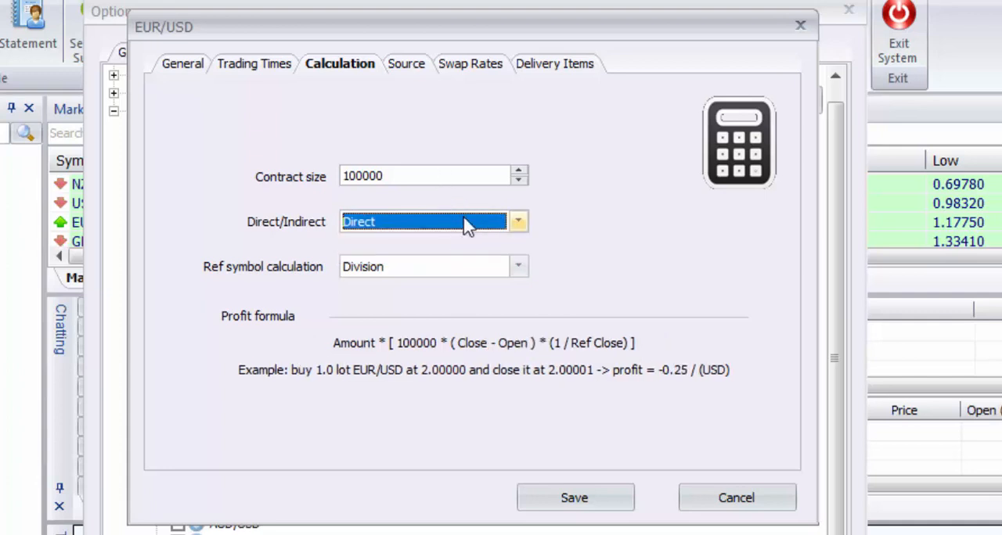
pyautogui.click(433, 177)
pyautogui.click(441, 174)
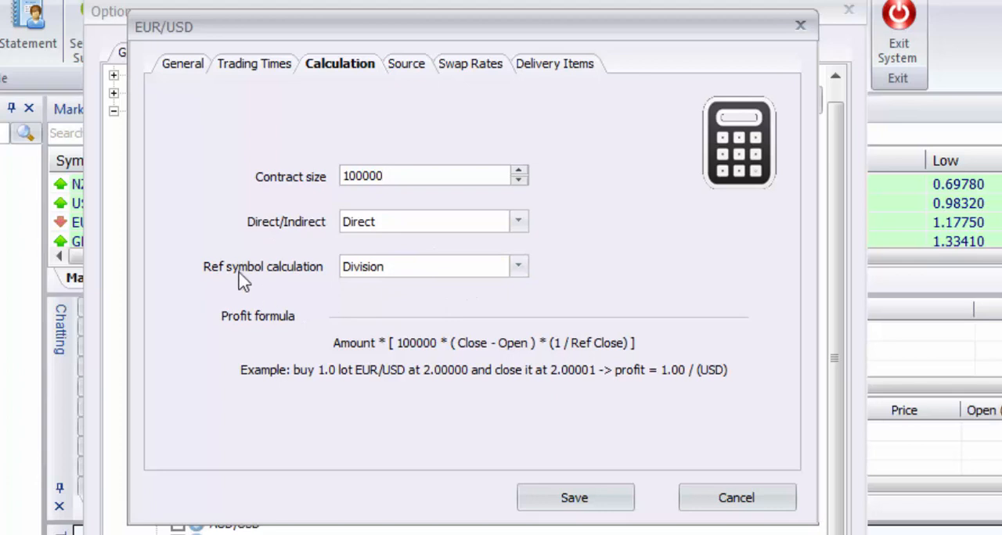
# Try Multiplication as the ref symbol calculation for the profit formula.
pyautogui.click(518, 267)
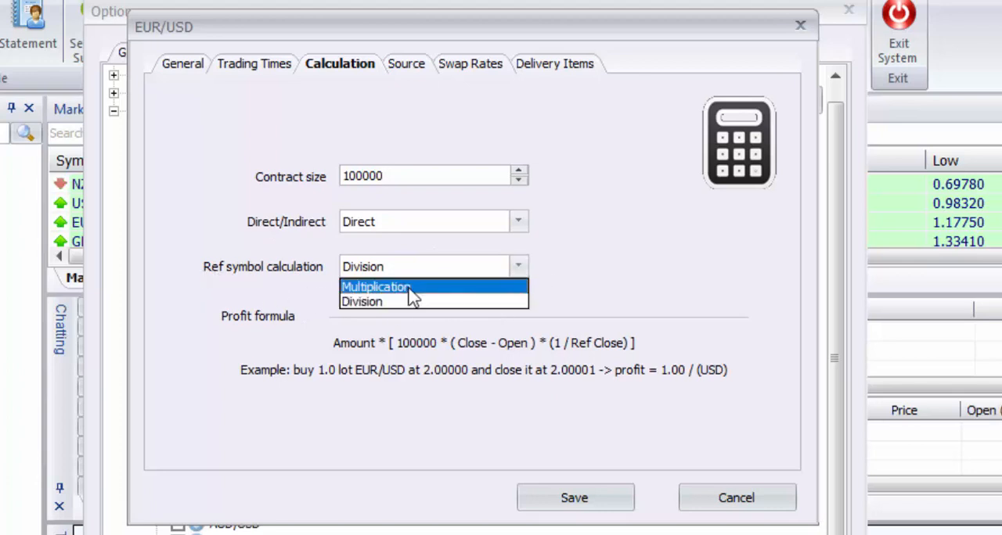
pyautogui.click(406, 290)
pyautogui.click(410, 269)
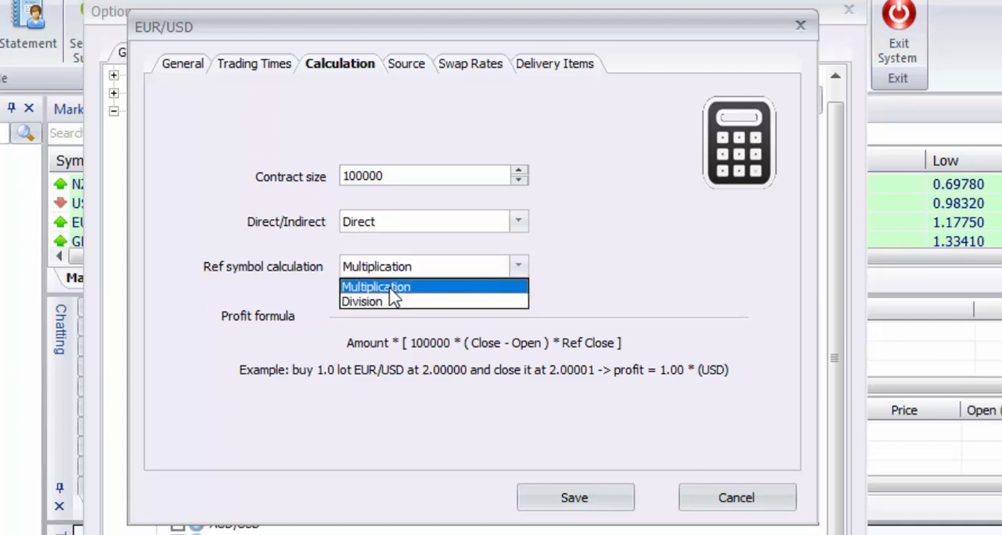
pyautogui.click(391, 287)
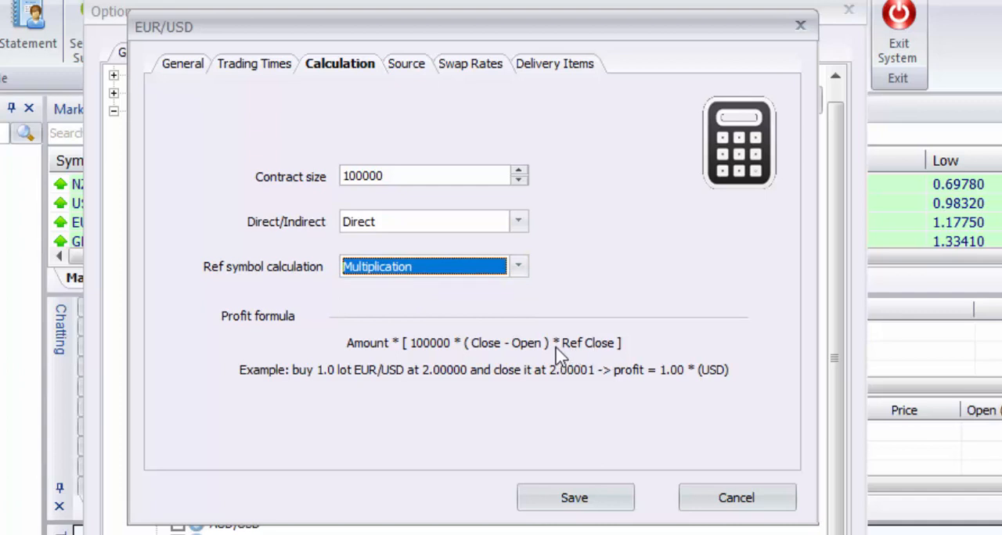
# Check the reference symbol in the general settings and return to the calculation settings.
pyautogui.click(185, 63)
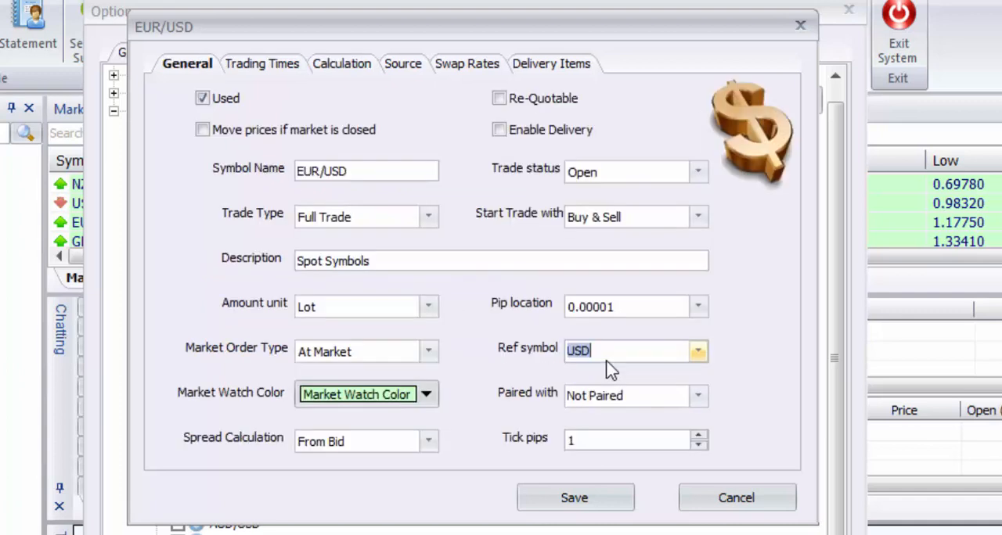
pyautogui.click(604, 350)
pyautogui.click(341, 63)
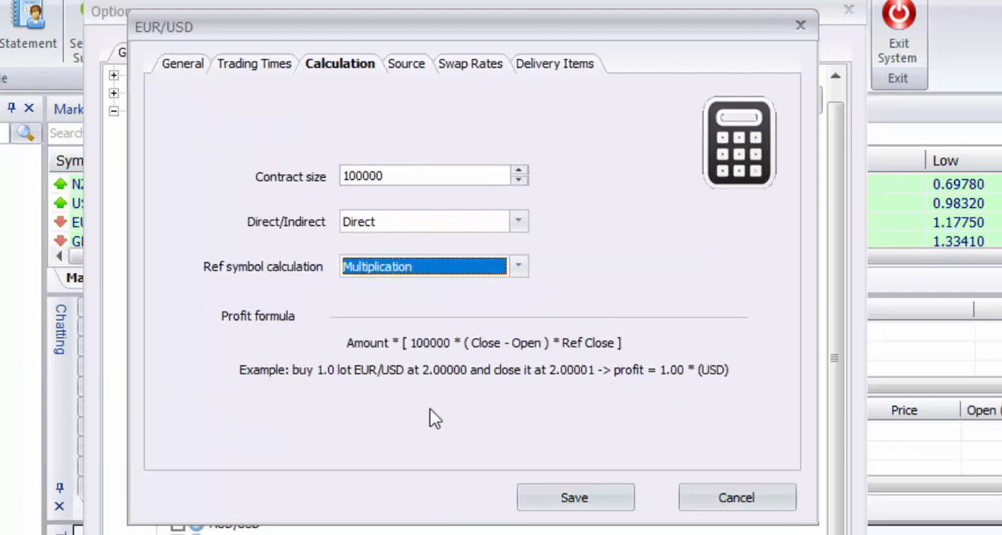
# Set the ref symbol calculation to Division, keeping the Direct option.
pyautogui.doubleClick(387, 176)
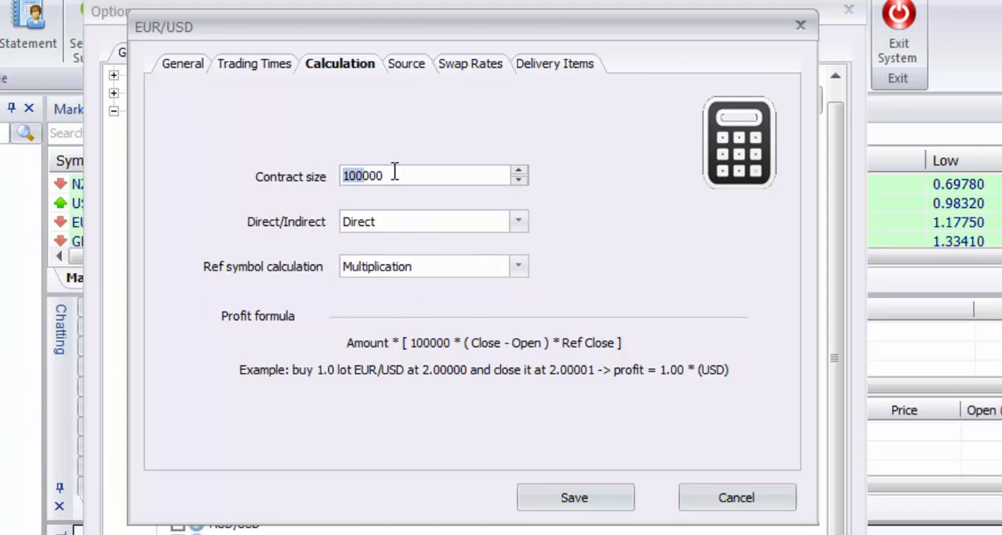
pyautogui.click(384, 224)
pyautogui.click(376, 237)
pyautogui.click(381, 267)
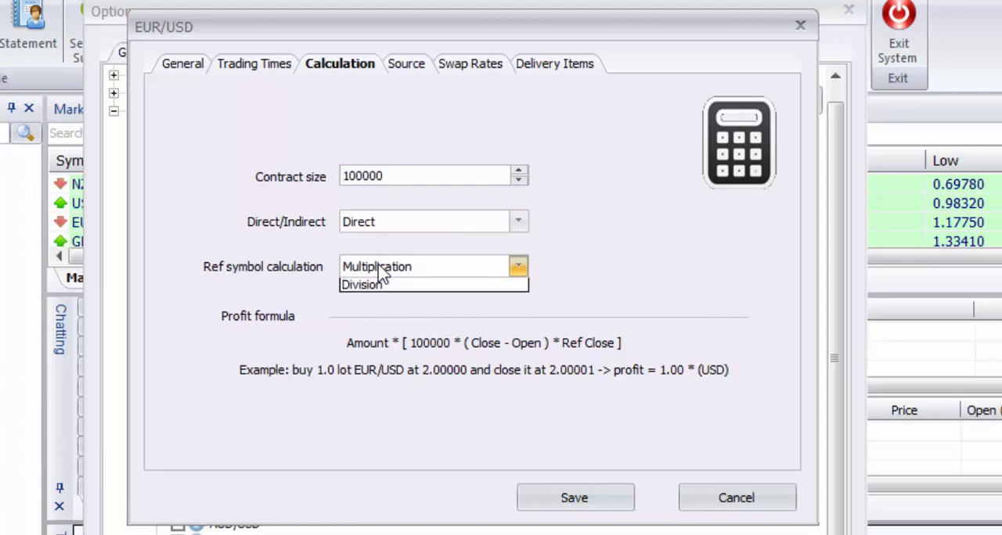
pyautogui.click(374, 298)
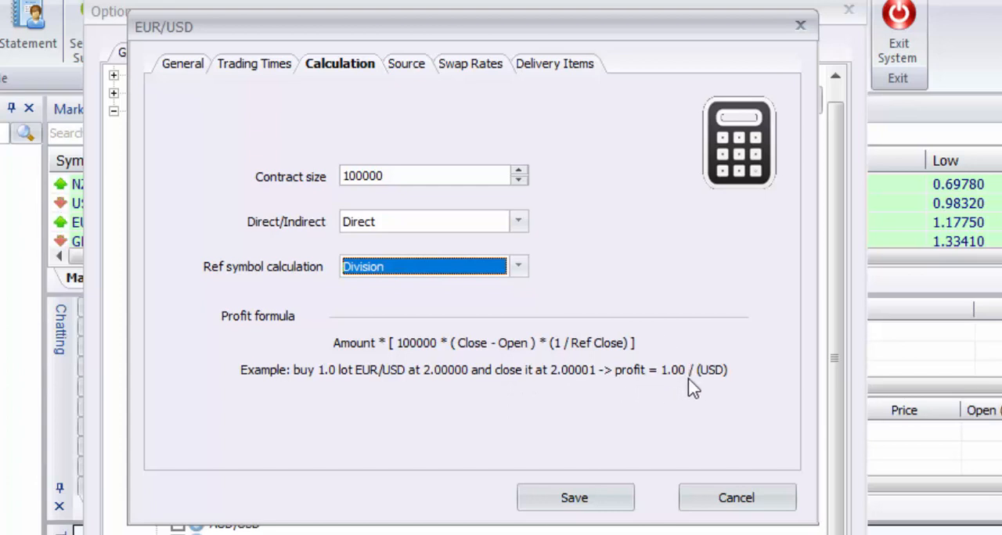
# Examine the EUR entry in the symbol's currency server source and open the swap rate settings.
pyautogui.click(406, 64)
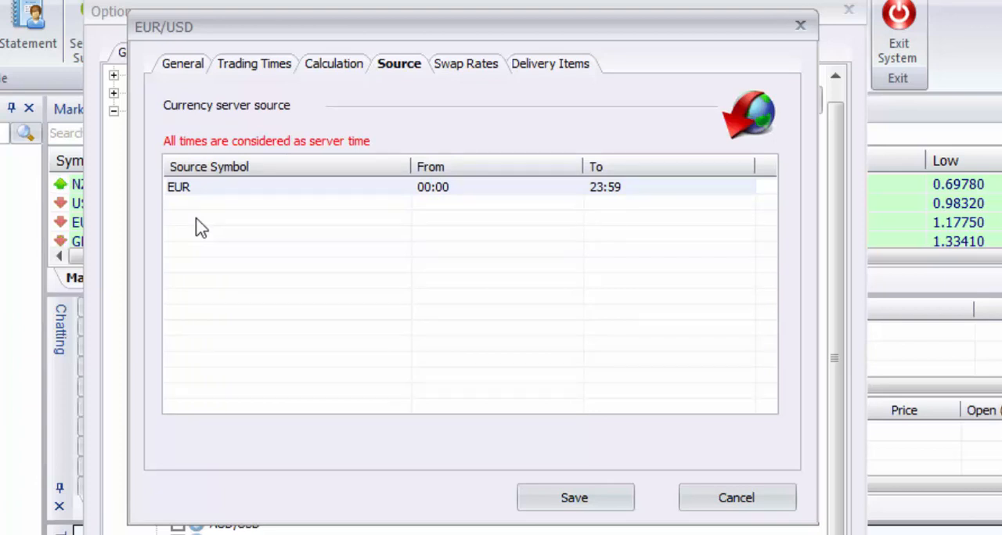
pyautogui.click(221, 195)
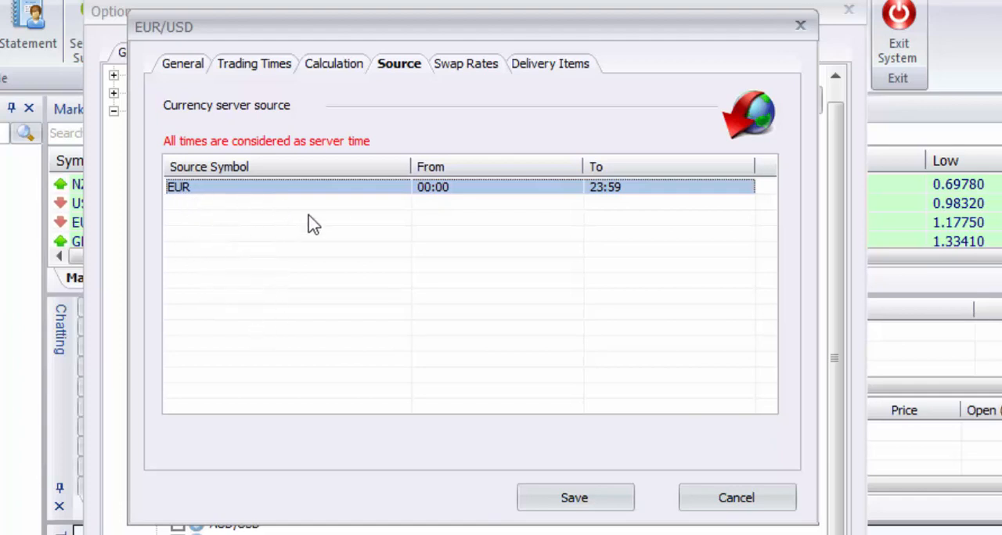
pyautogui.click(465, 63)
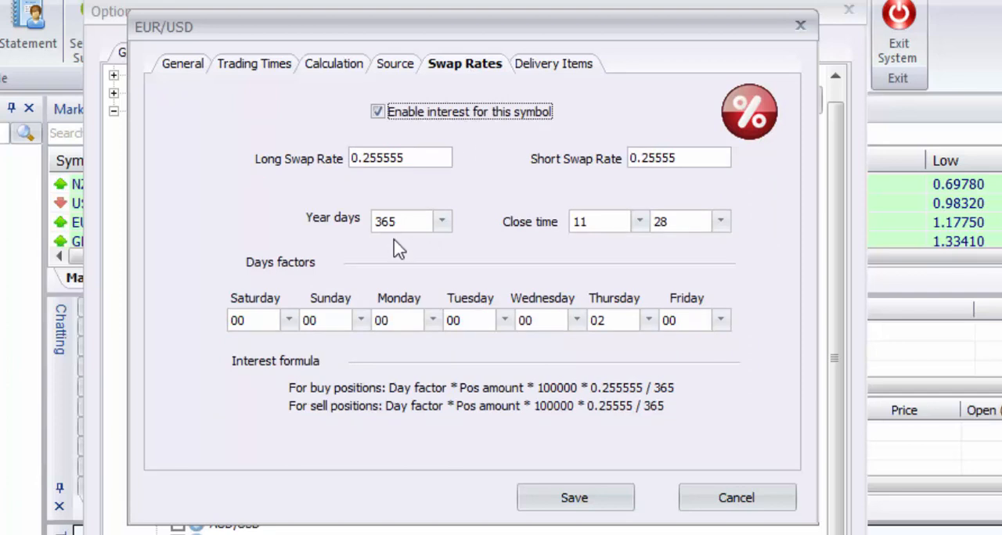
# Examine the long and short swap rates and the year days options in the symbol's interest settings.
pyautogui.click(414, 156)
pyautogui.click(693, 162)
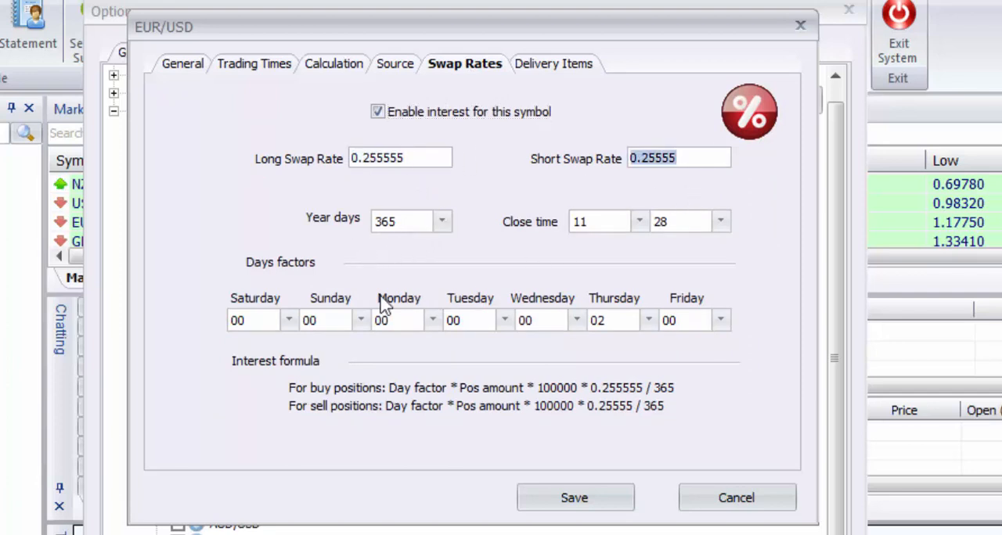
pyautogui.click(439, 224)
pyautogui.click(441, 222)
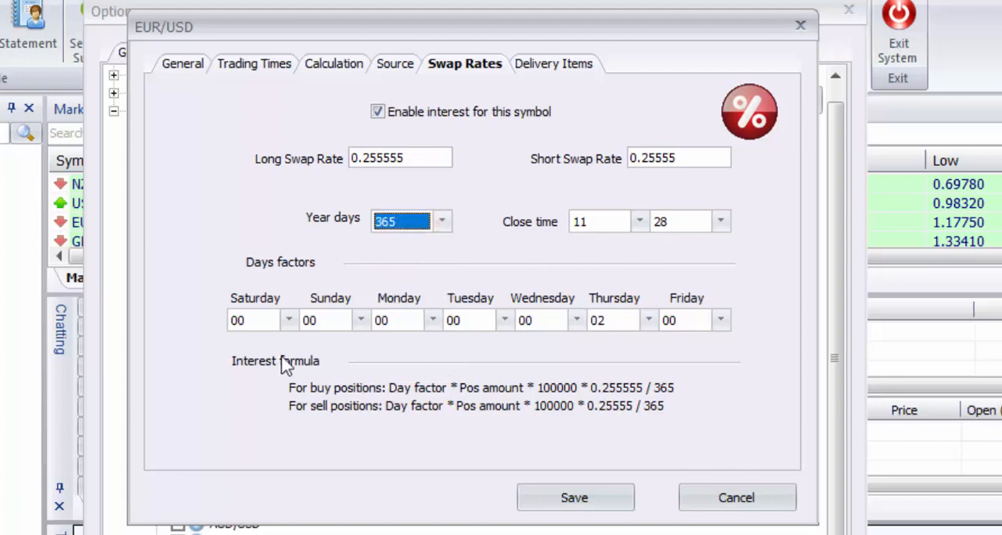
# Try a Saturday day factor of 04 and return it to 00.
pyautogui.click(291, 323)
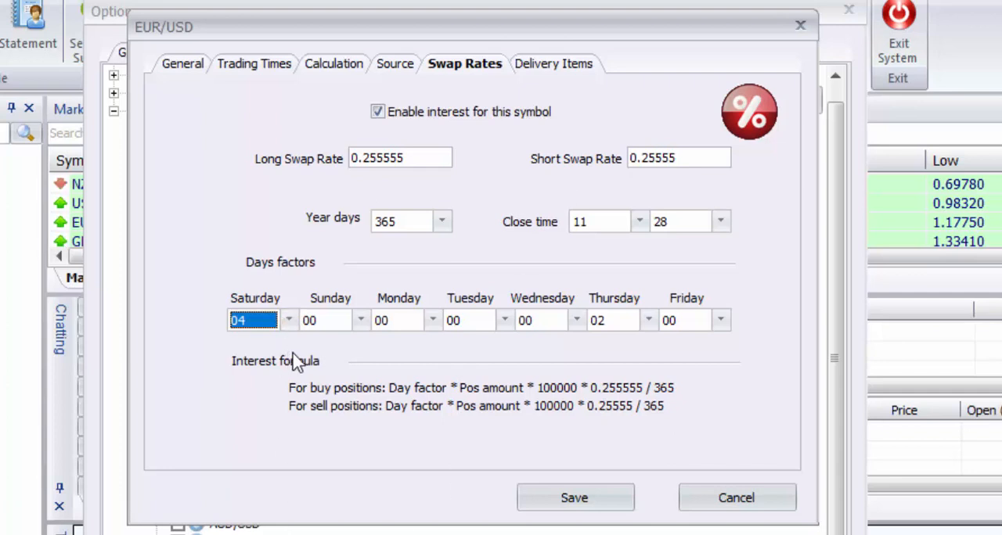
pyautogui.click(288, 320)
pyautogui.scroll(2, 270, 367)
pyautogui.click(251, 342)
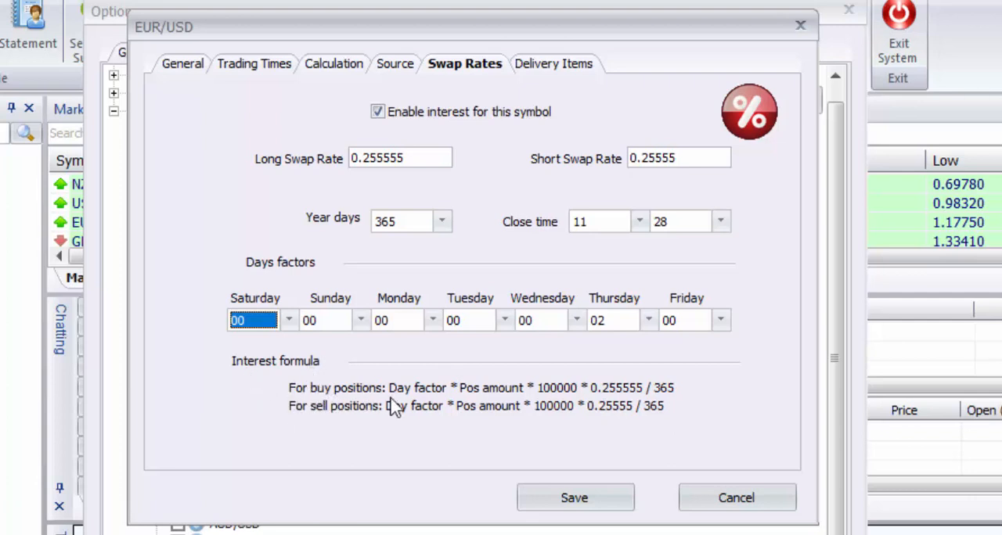
# Enable delivery for the symbol in its general settings and open the delivery items.
pyautogui.click(569, 69)
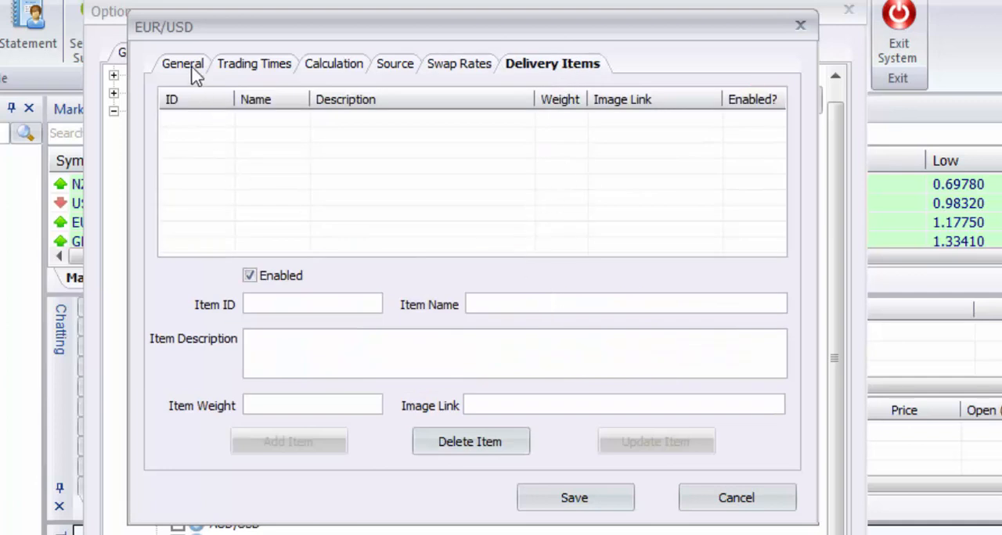
pyautogui.click(194, 71)
pyautogui.click(527, 134)
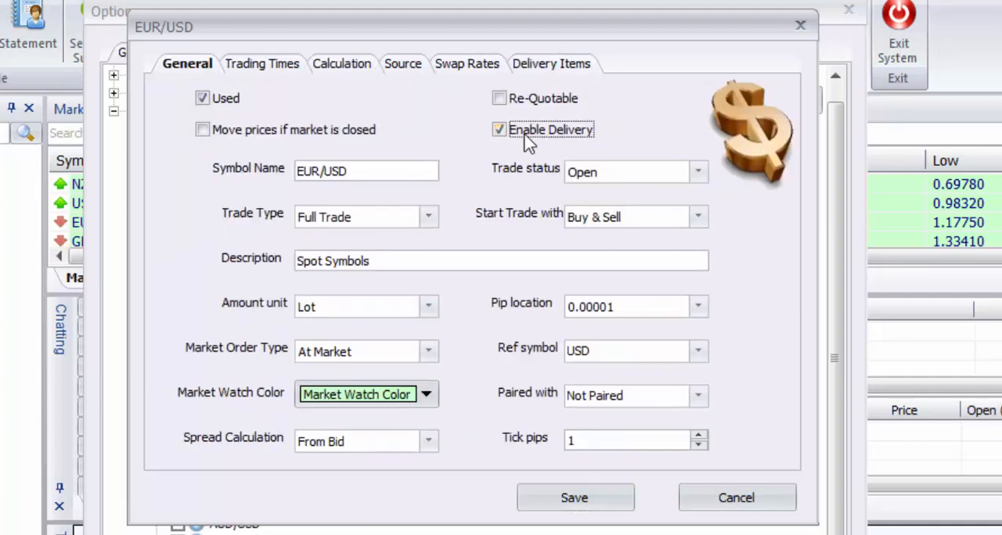
pyautogui.click(554, 65)
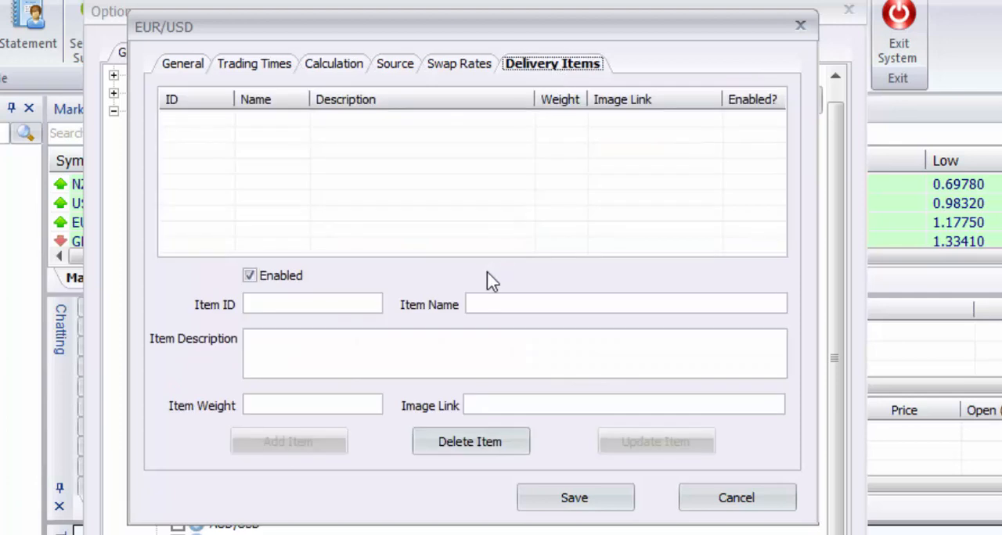